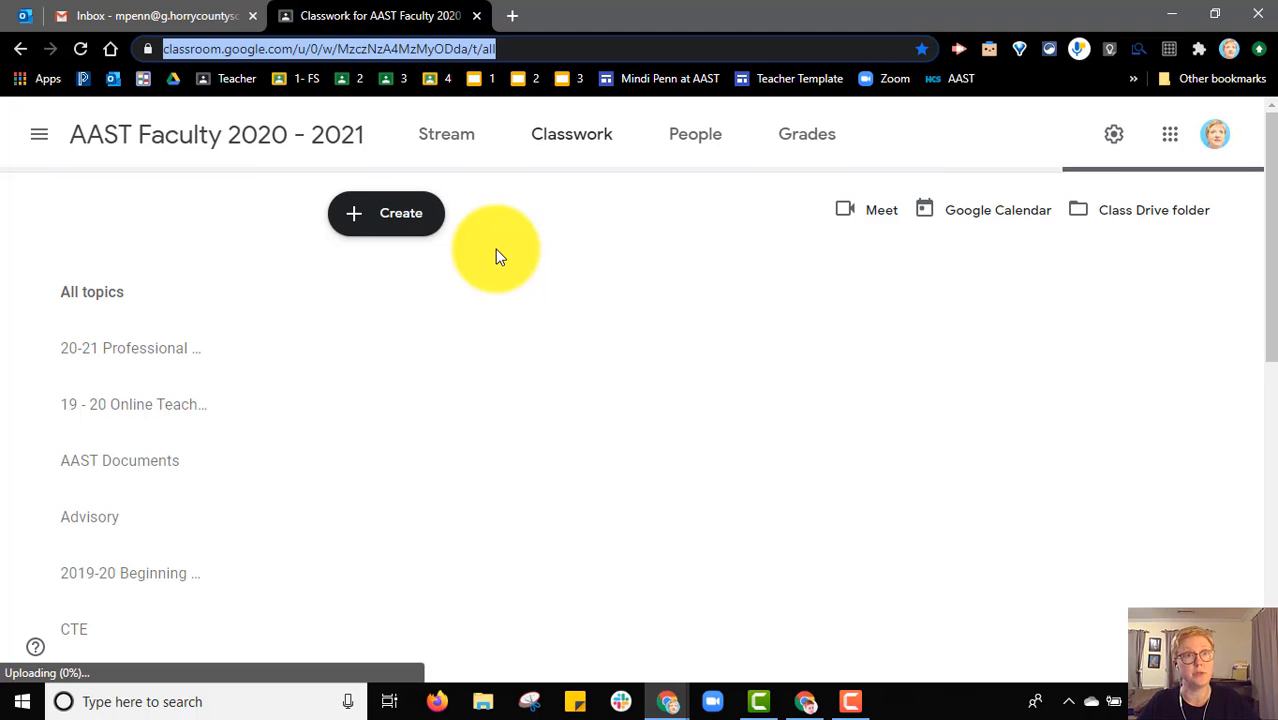
Open the general Classroom settings page from the AAST Faculty 2020 - 2021 class
left_click(40, 140)
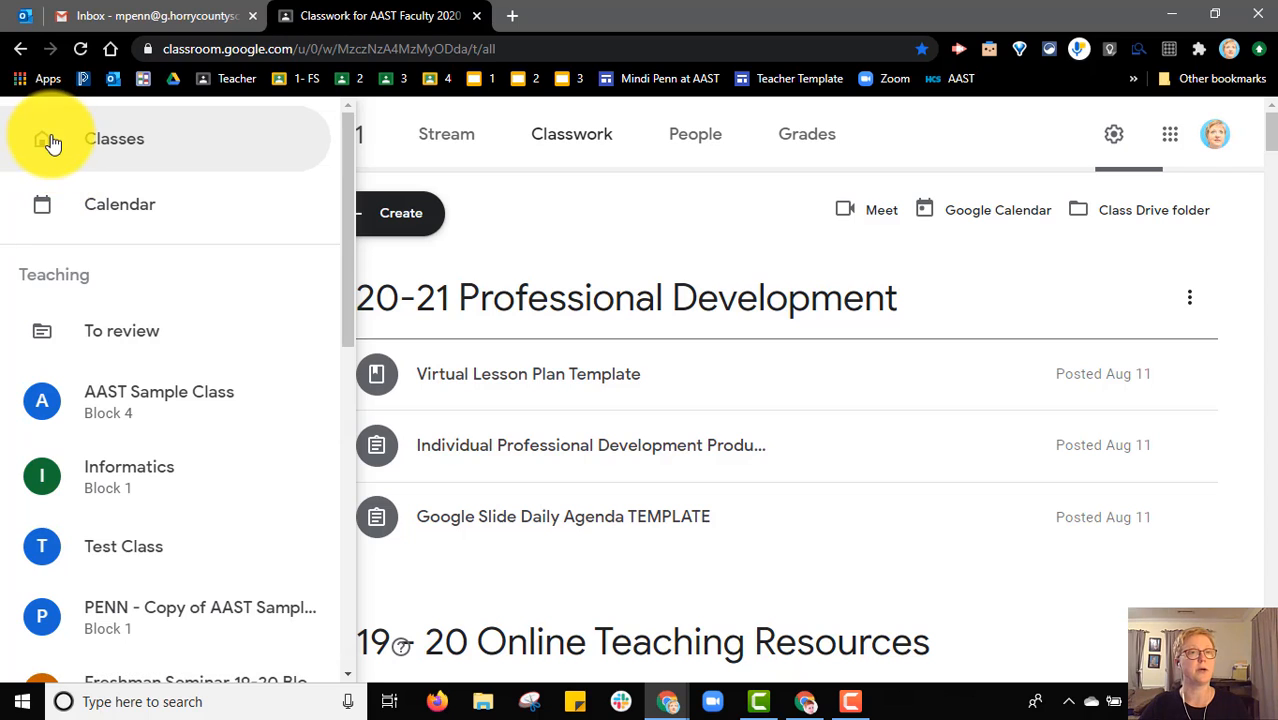
scroll(120, 300, "down", 8)
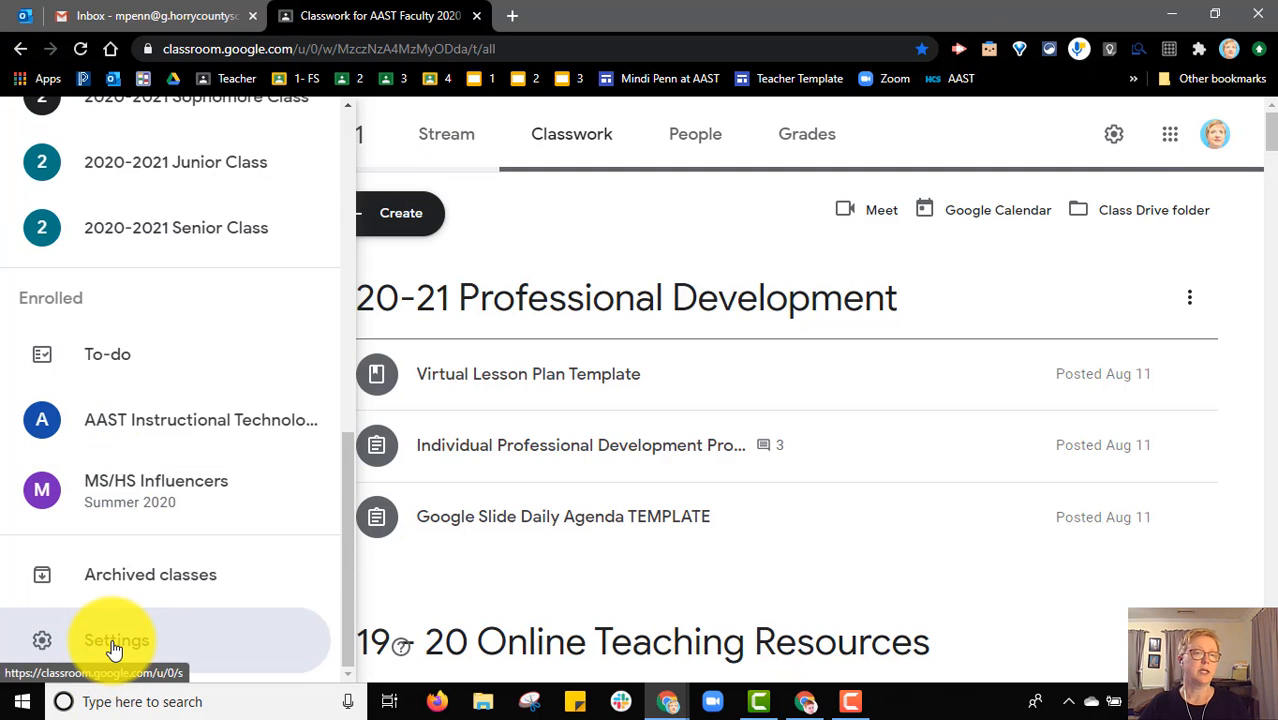
left_click(112, 643)
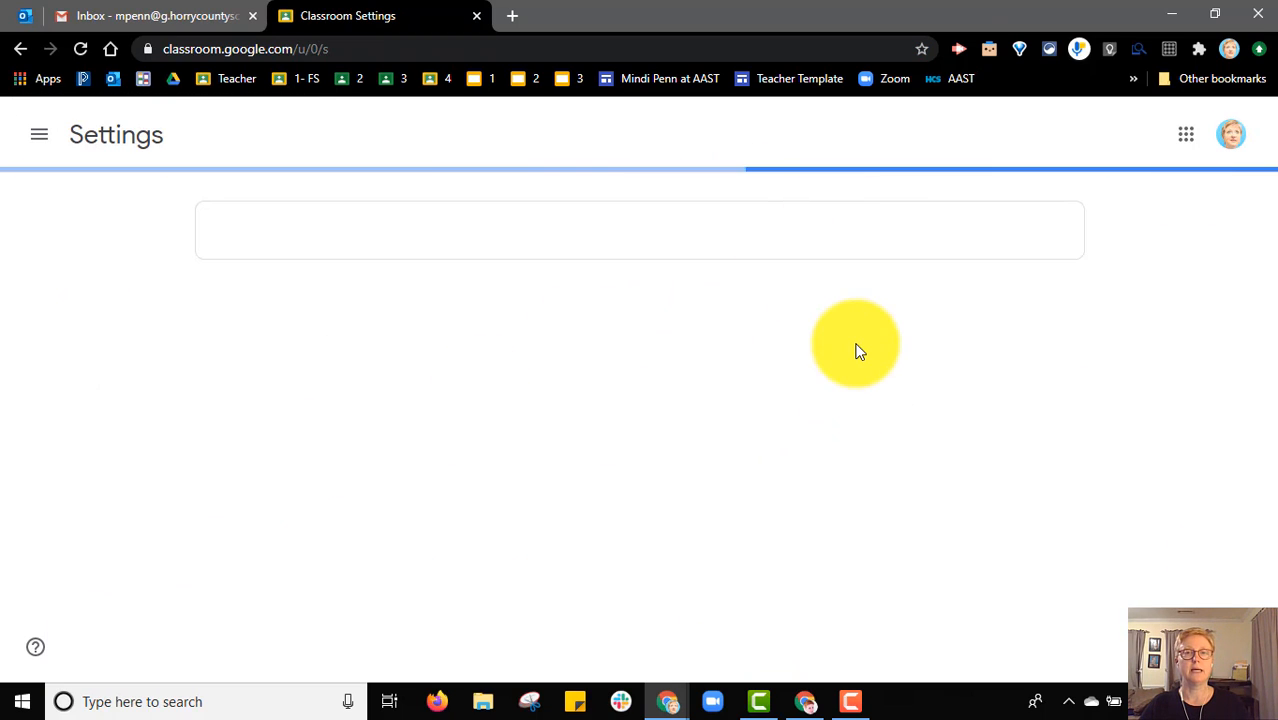
Review the email notification setting and the comment notification options for posts, mentions and private comments on work
scroll(903, 490, "down", 2)
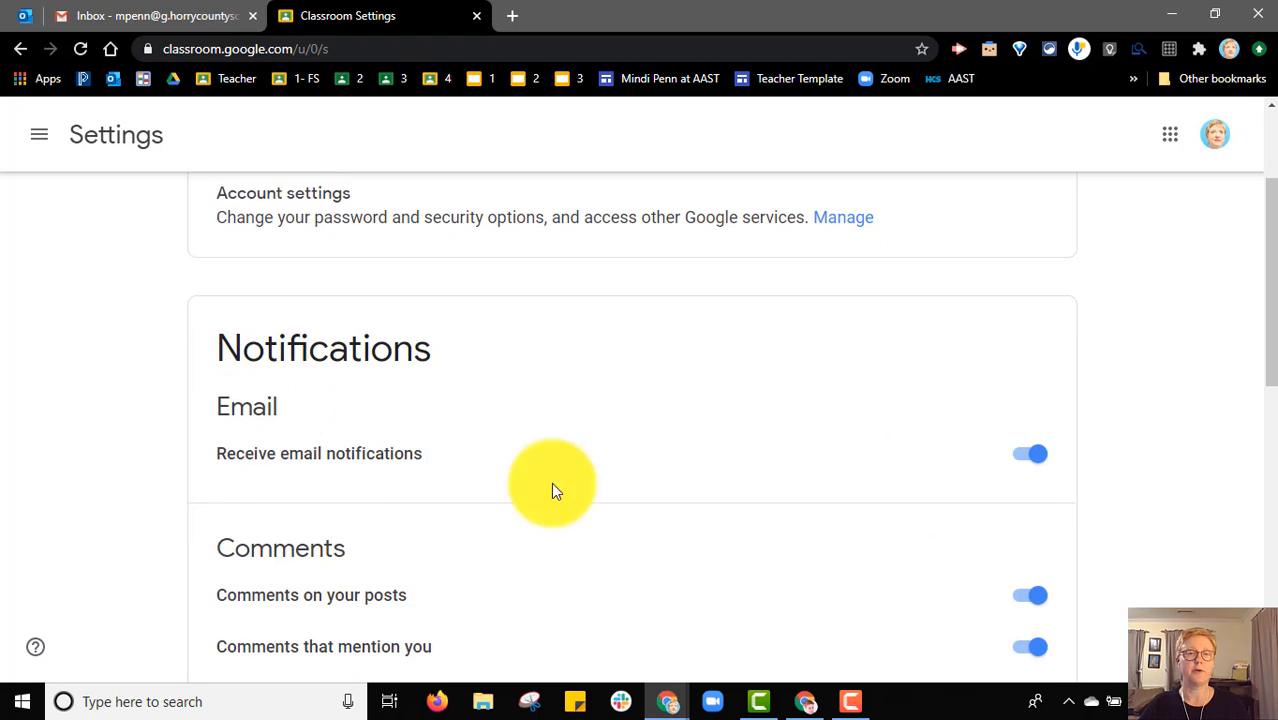
left_click(1030, 455)
left_click(1030, 458)
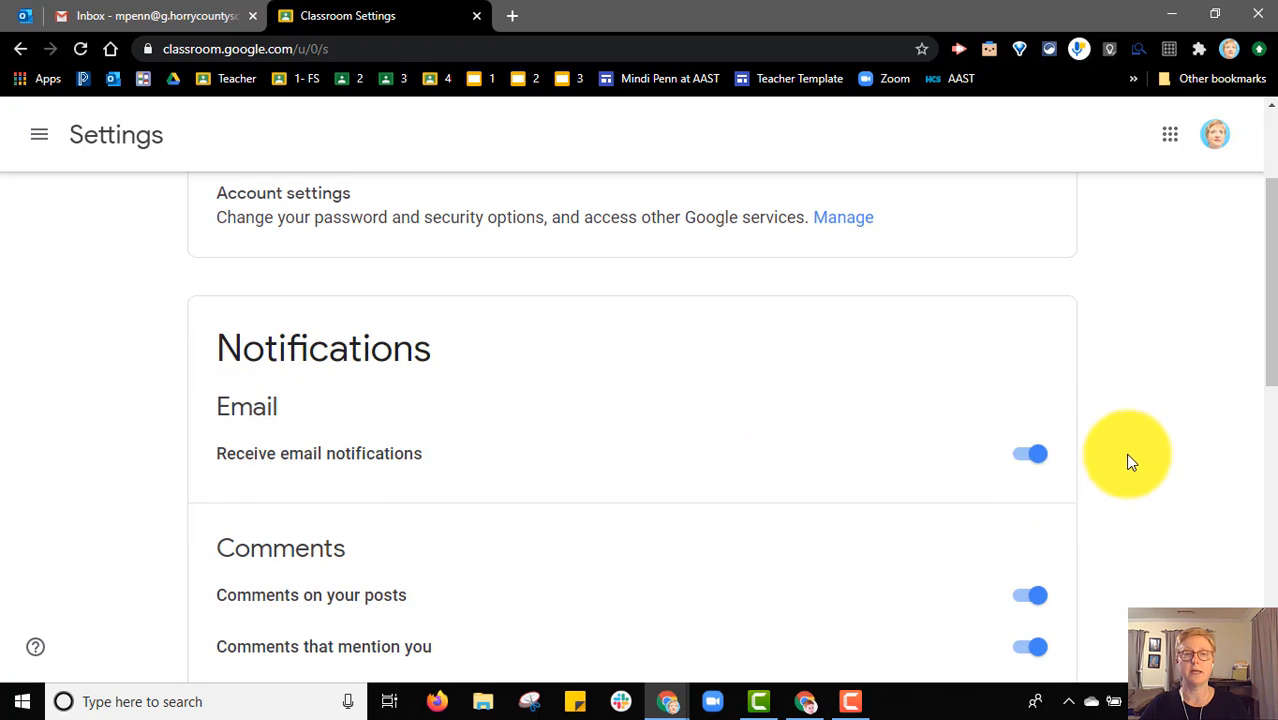
scroll(1130, 455, "down", 2)
scroll(1133, 460, "down", 1)
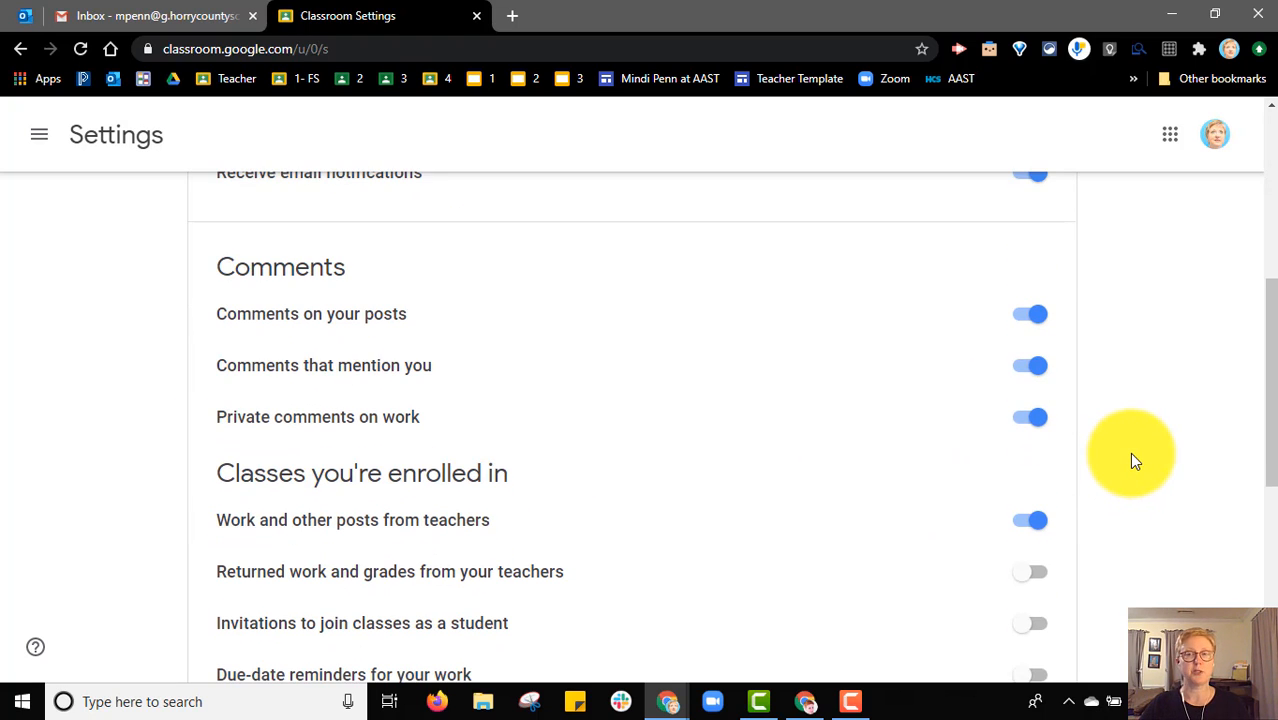
left_click(1036, 315)
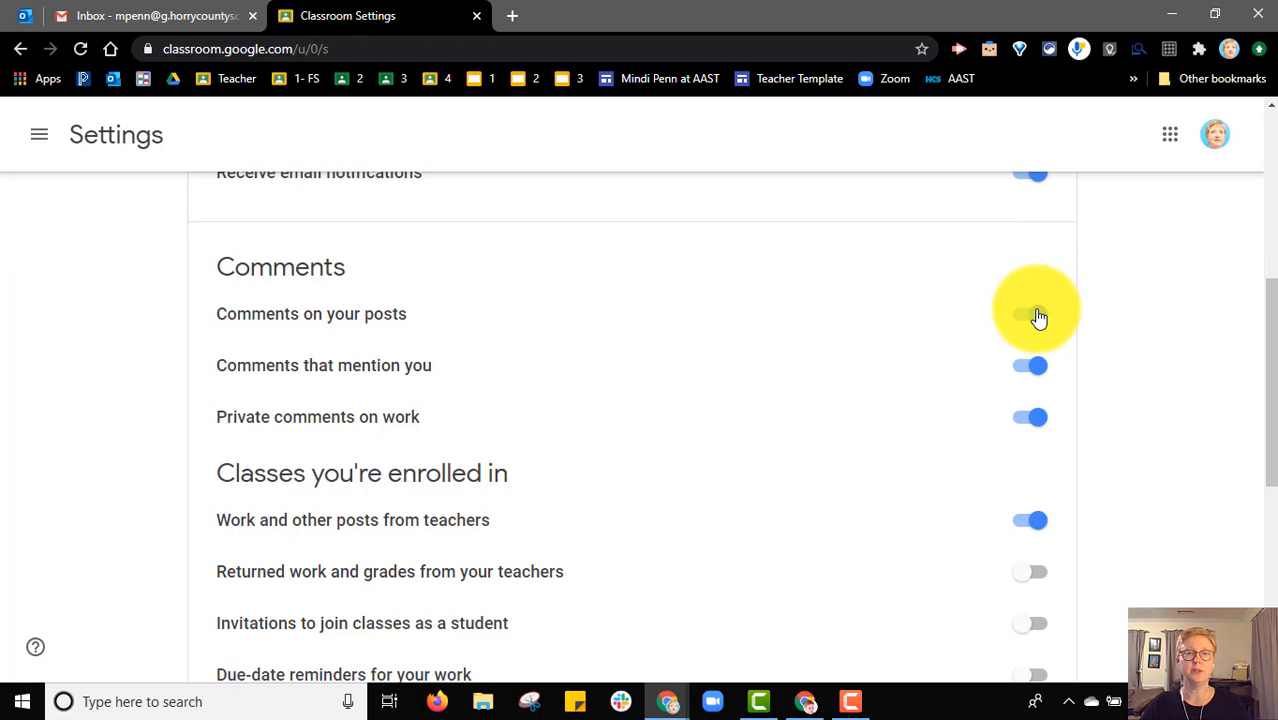
left_click(1037, 316)
left_click(1038, 312)
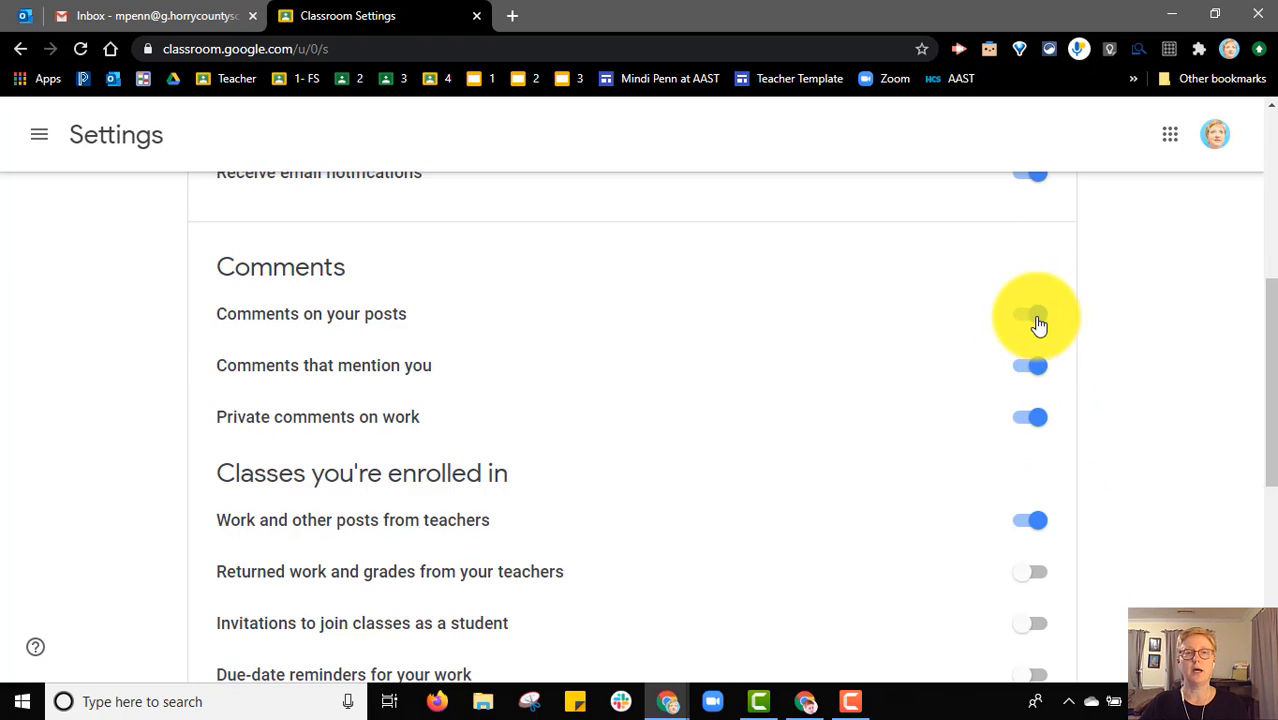
left_click(1038, 318)
left_click(1036, 416)
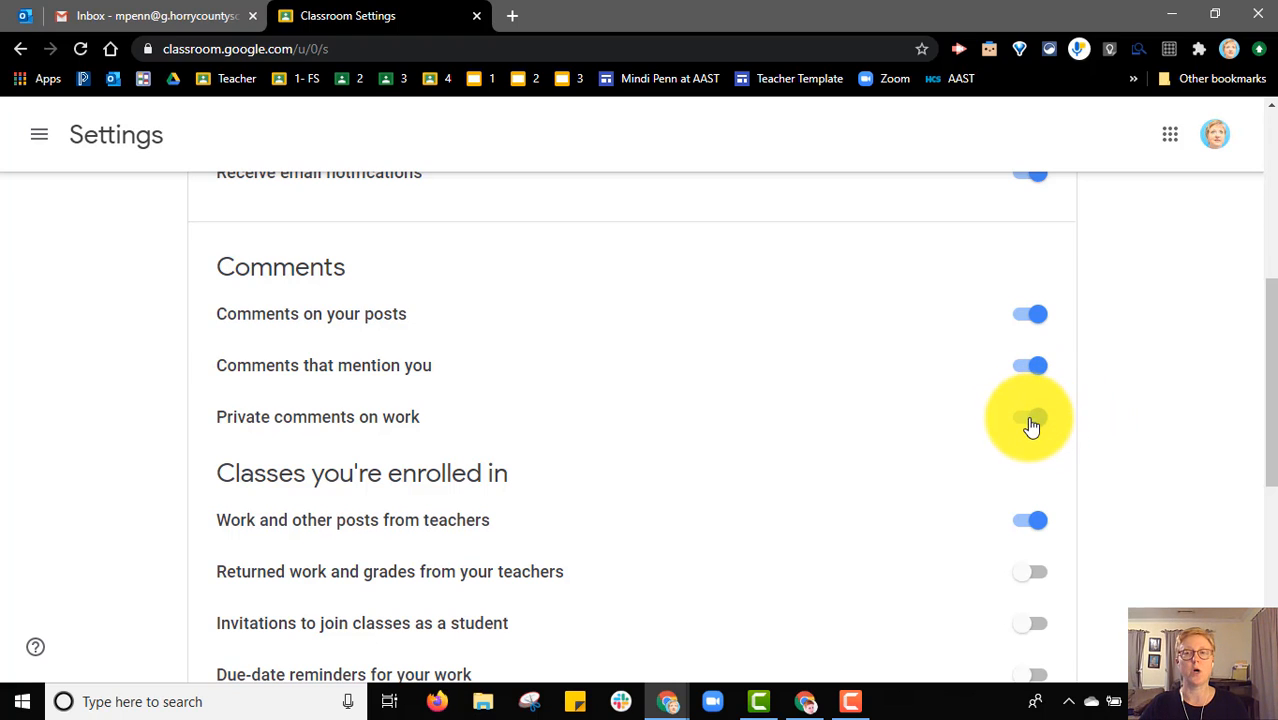
left_click(1034, 422)
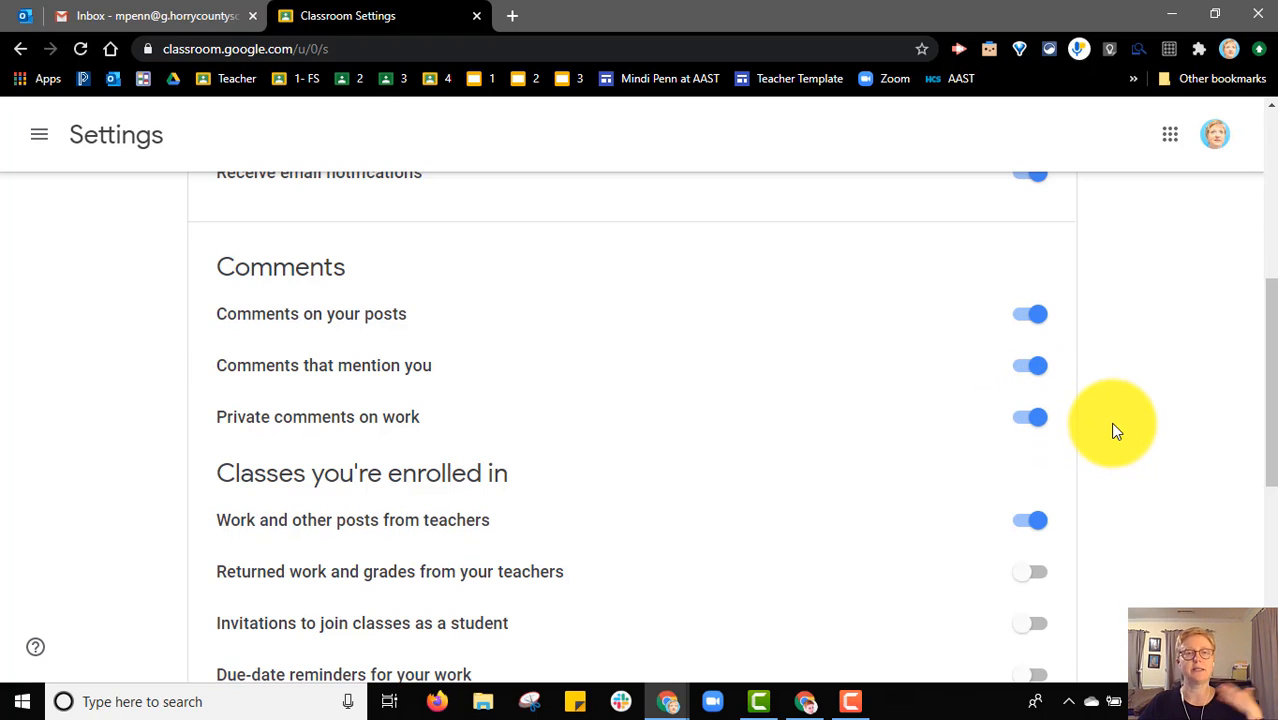
left_click(1038, 316)
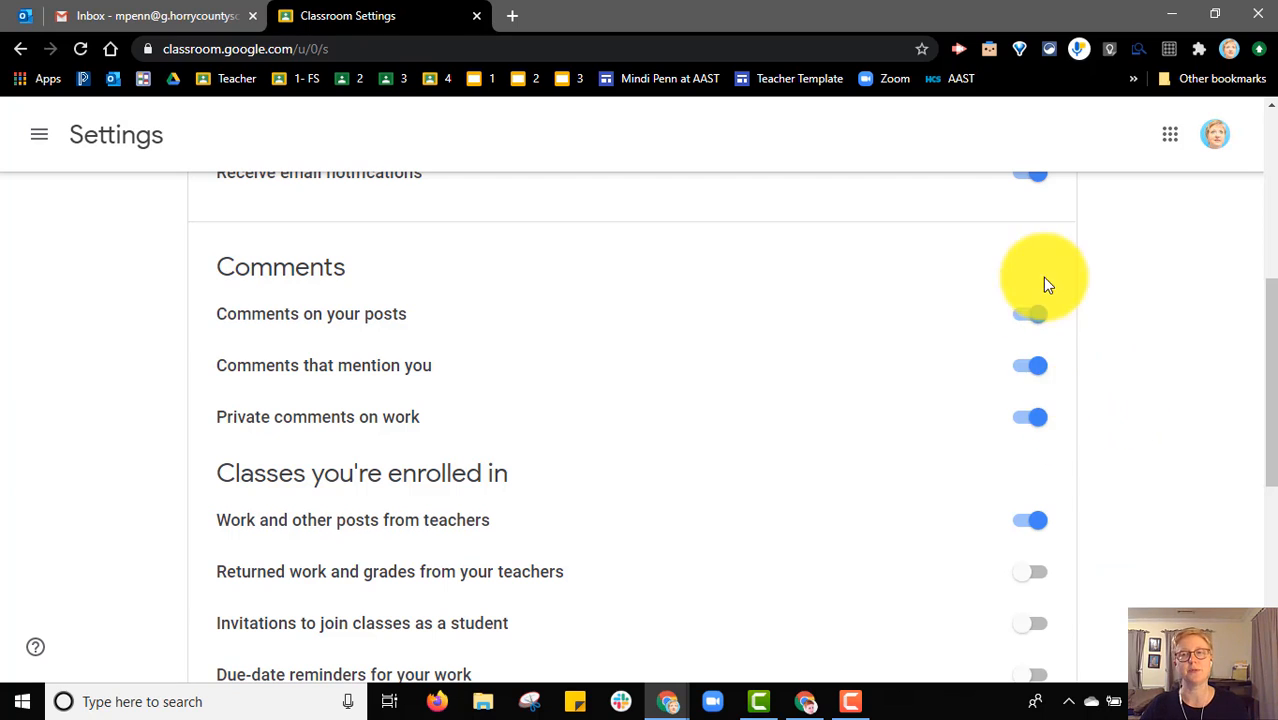
Review the notification options for classes you're enrolled in and classes you teach
scroll(1050, 470, "down", 2)
left_click(1030, 336)
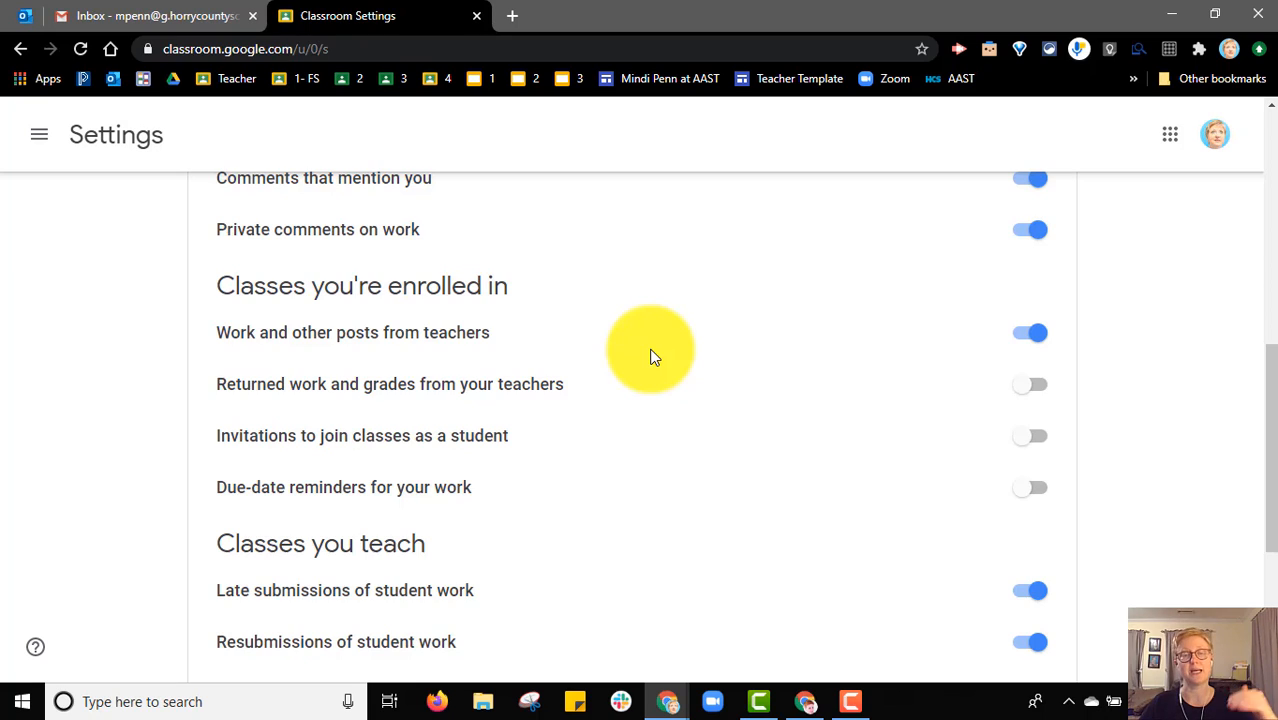
scroll(650, 357, "down", 3)
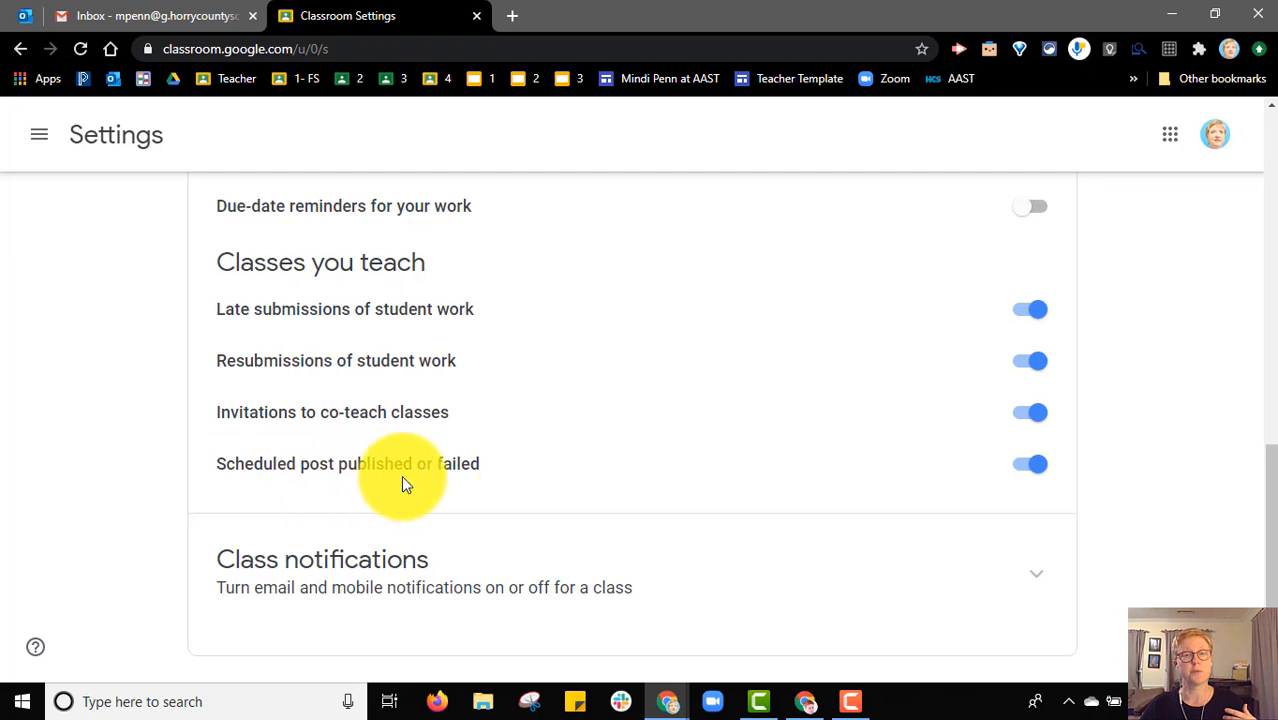
scroll(782, 521, "down", 1)
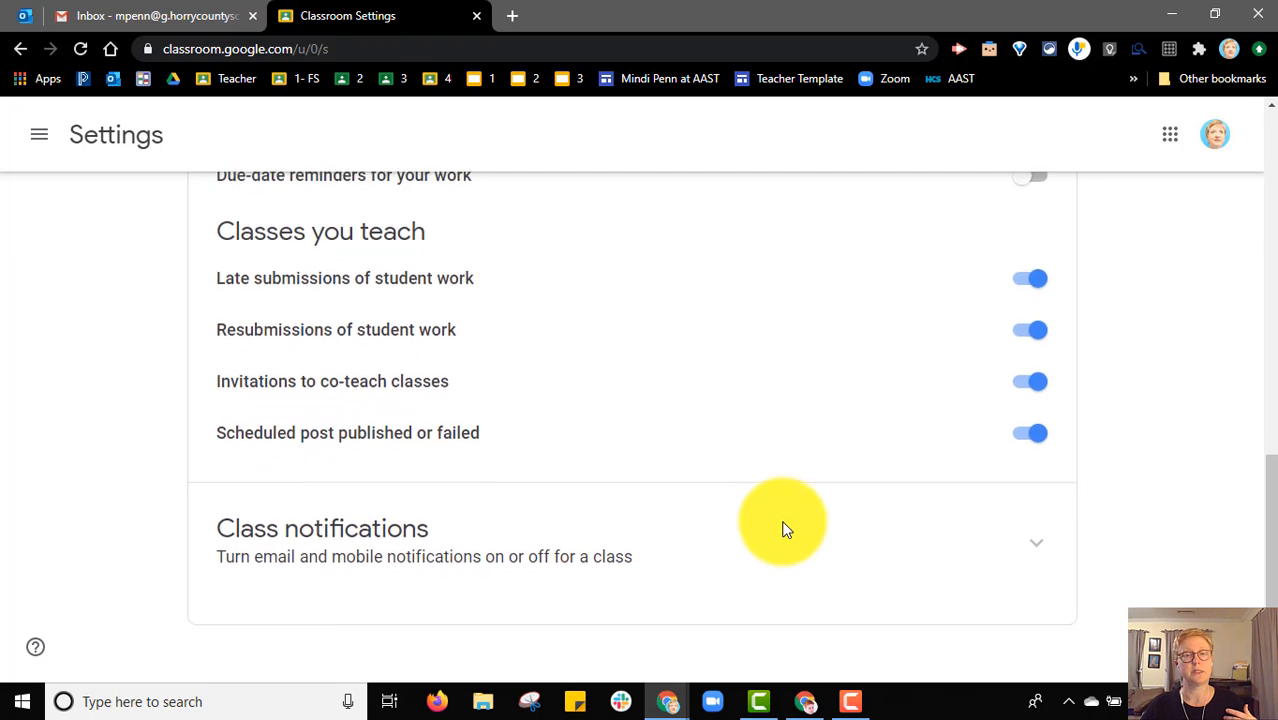
Expand the class notifications and examine which individual classes have email and mobile notifications enabled
left_click(416, 548)
scroll(789, 488, "down", 2)
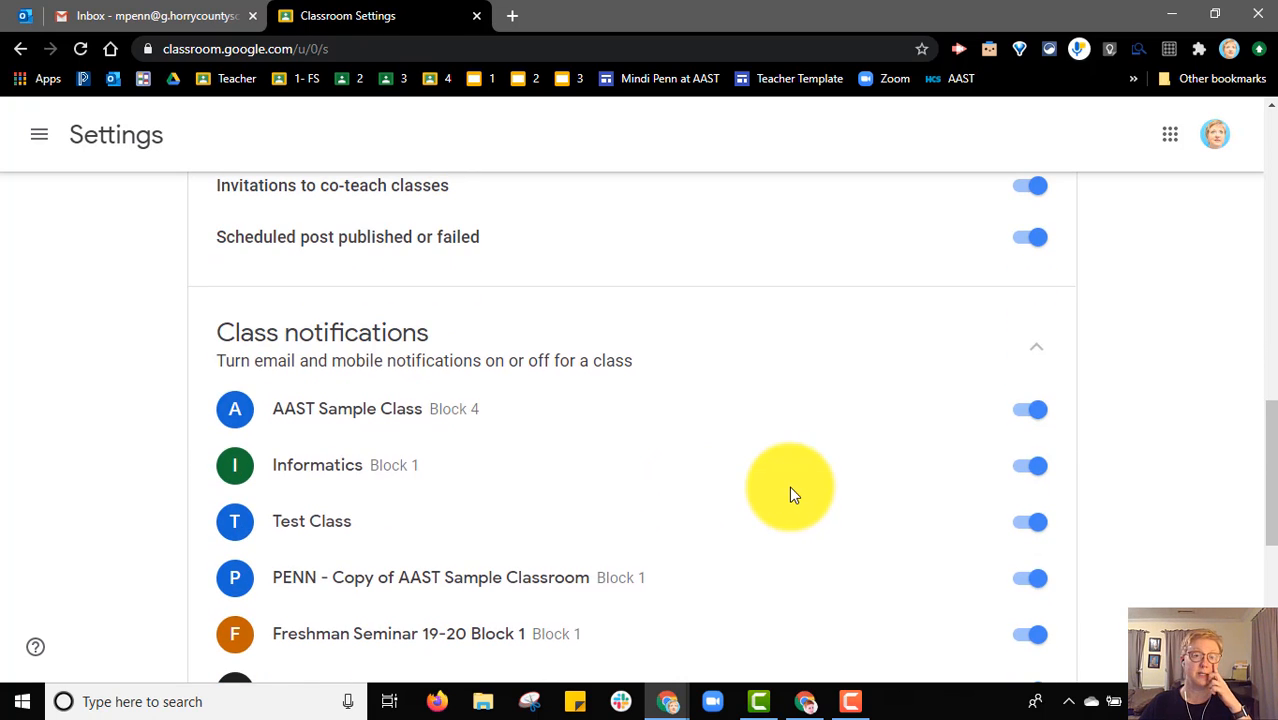
scroll(685, 237, "up", 4)
scroll(413, 440, "down", 4)
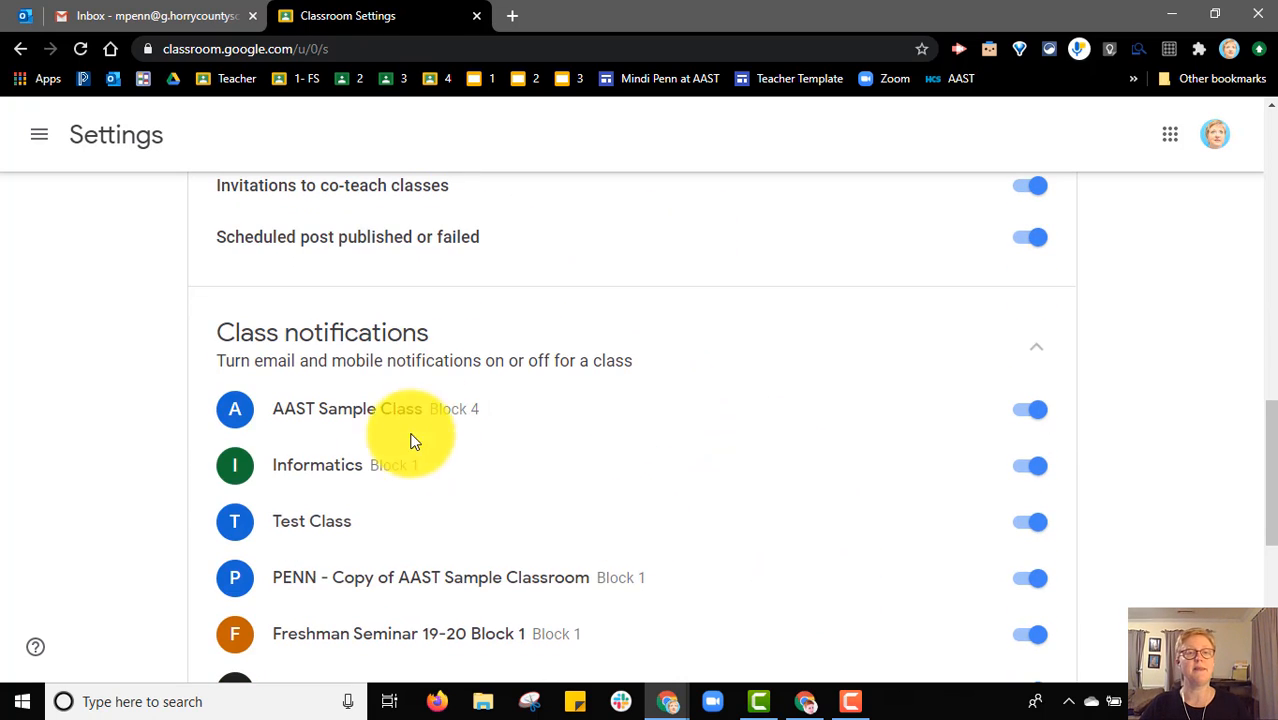
scroll(685, 548, "down", 5)
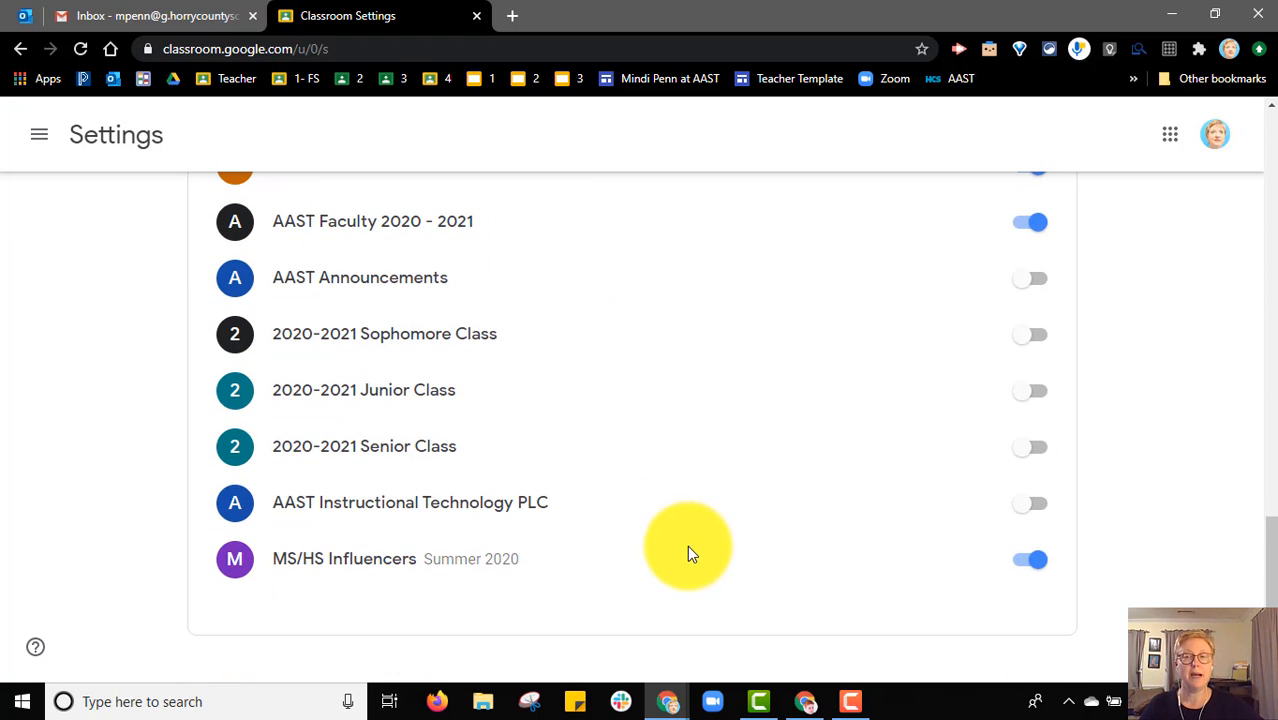
scroll(687, 552, "down", 1)
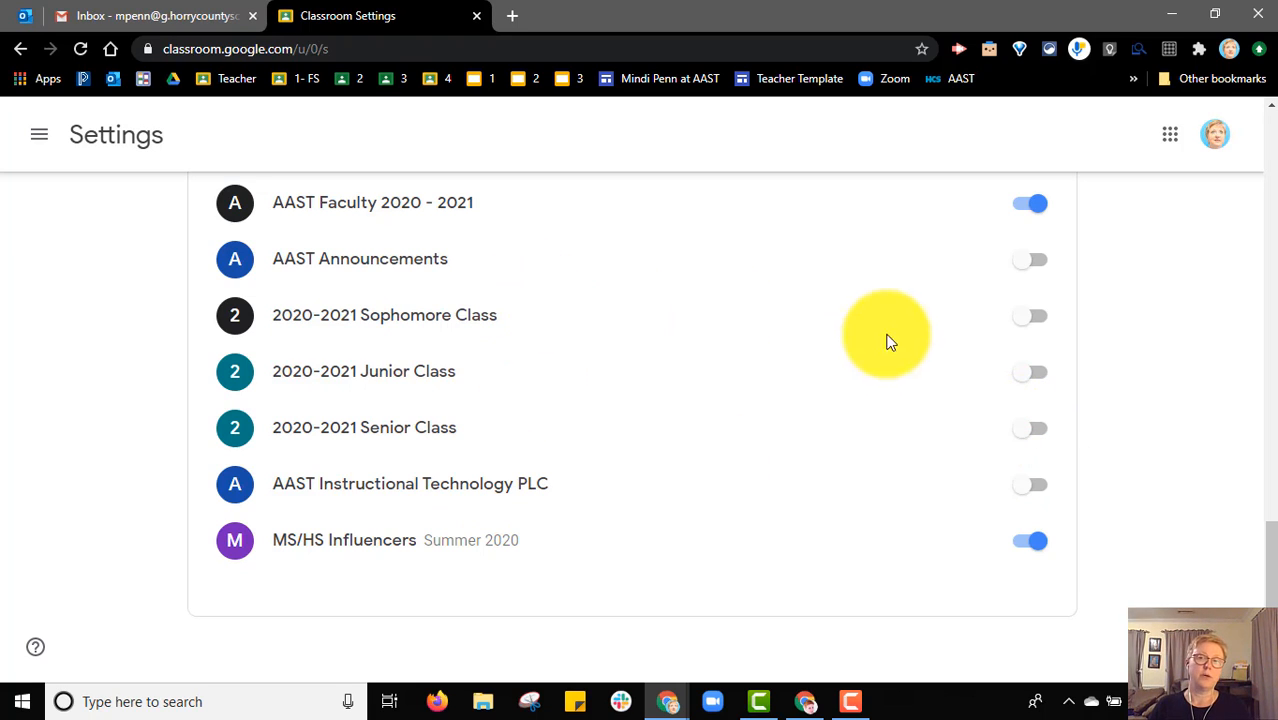
scroll(756, 514, "up", 3)
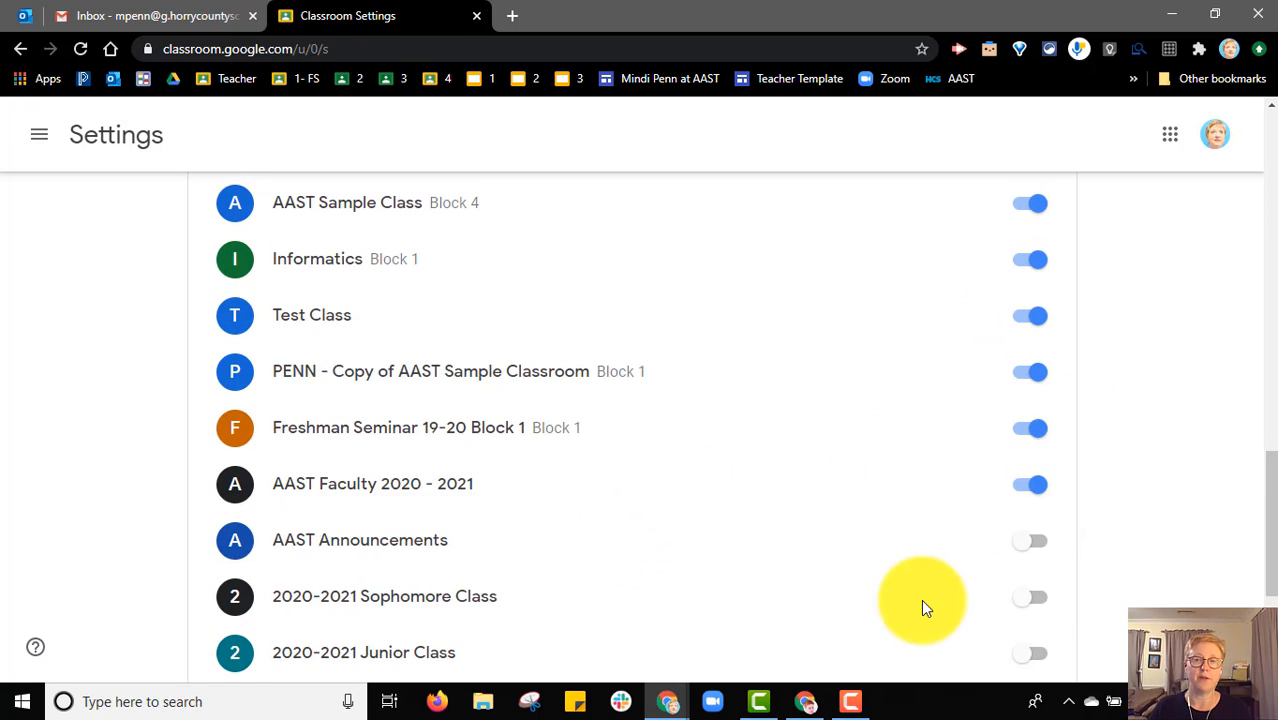
scroll(921, 605, "down", 1)
scroll(1020, 500, "up", 2)
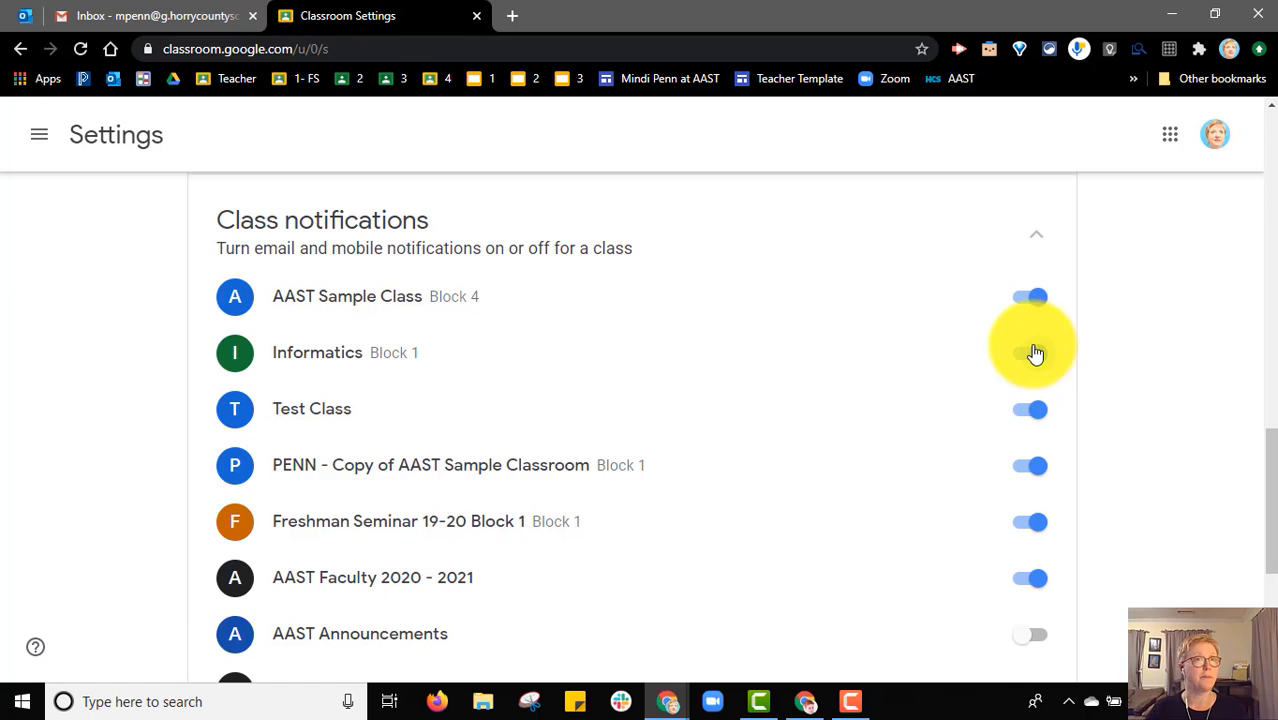
left_click(1034, 354)
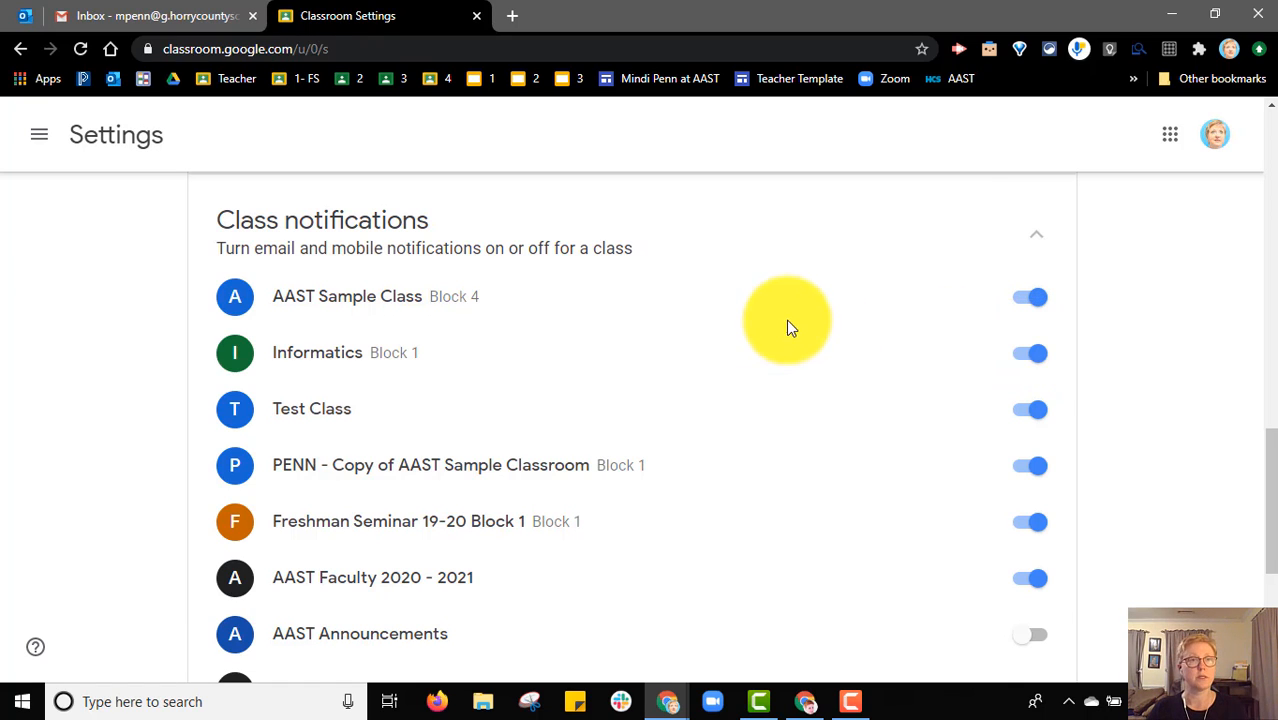
scroll(844, 358, "up", 5)
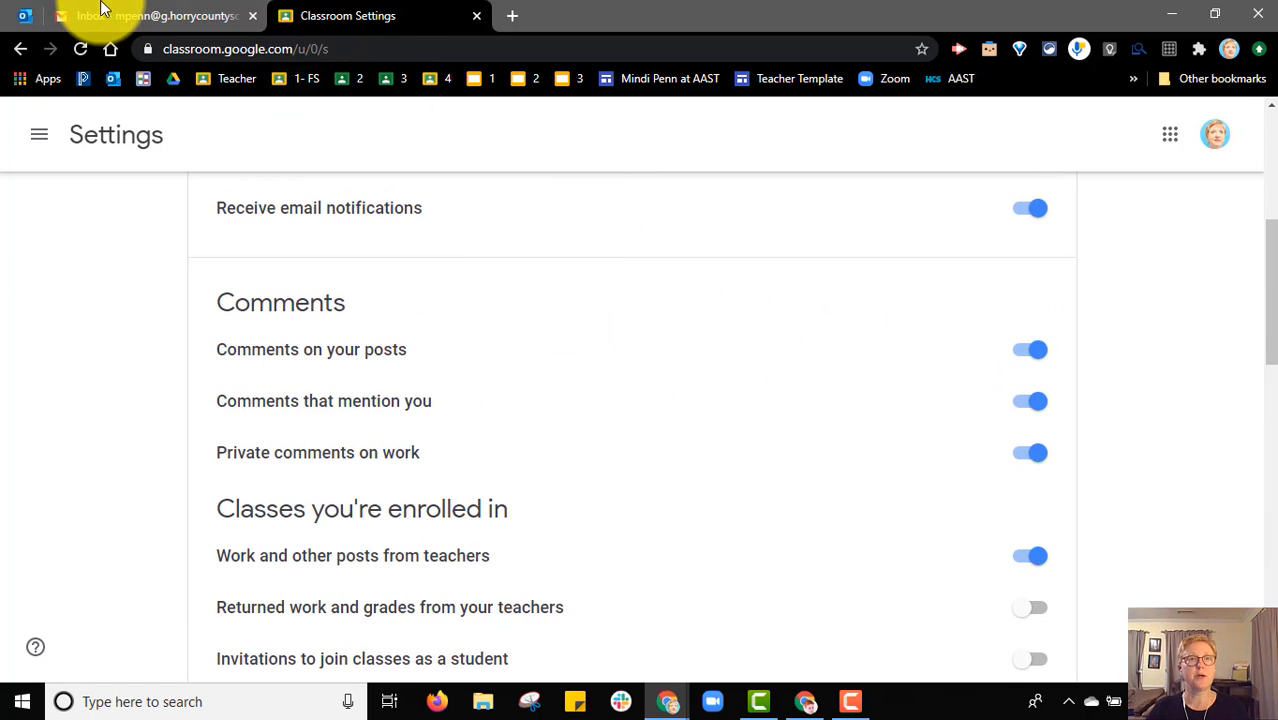
Switch to Gmail and open the Forwarding and POP/IMAP section of its full settings
left_click(103, 14)
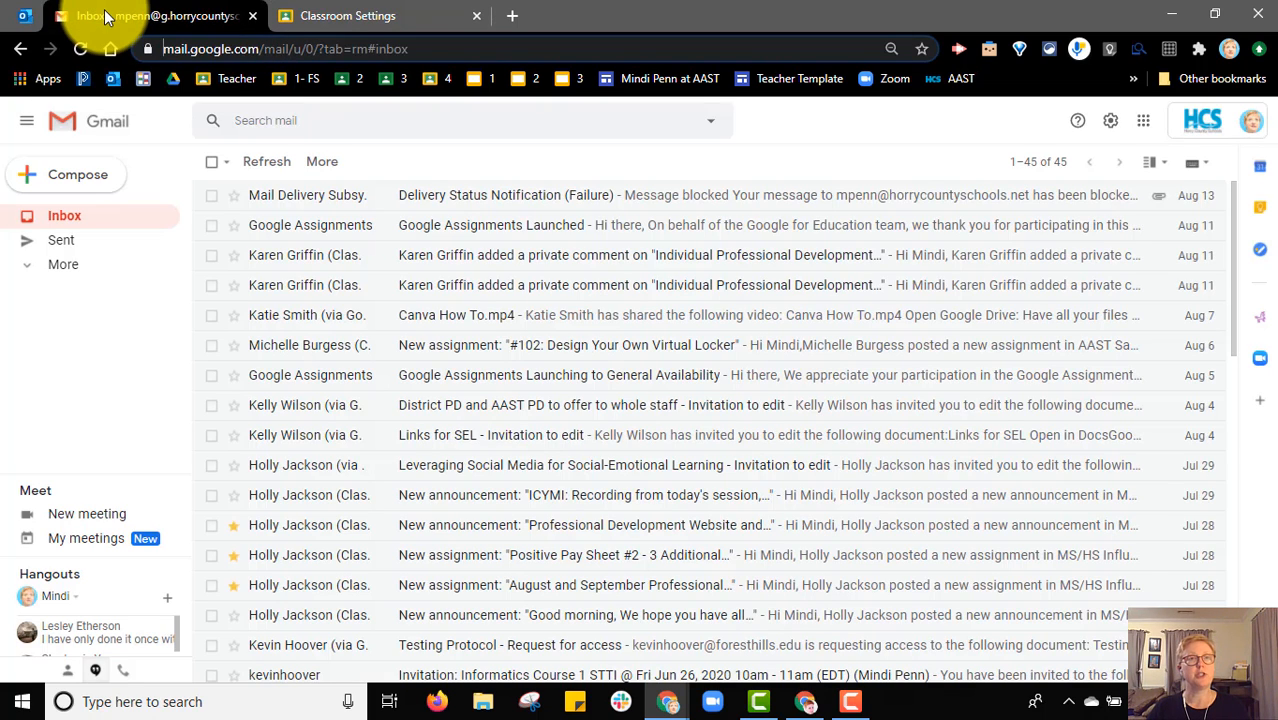
left_click(1109, 121)
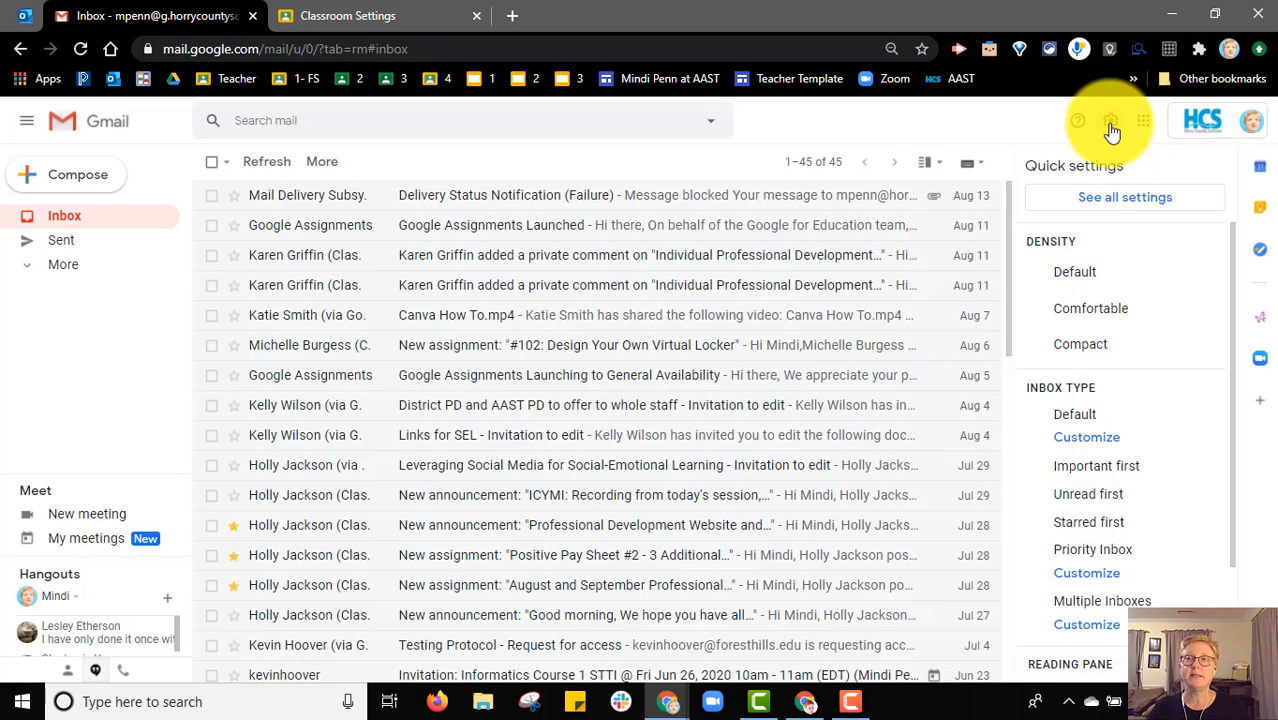
left_click(1093, 199)
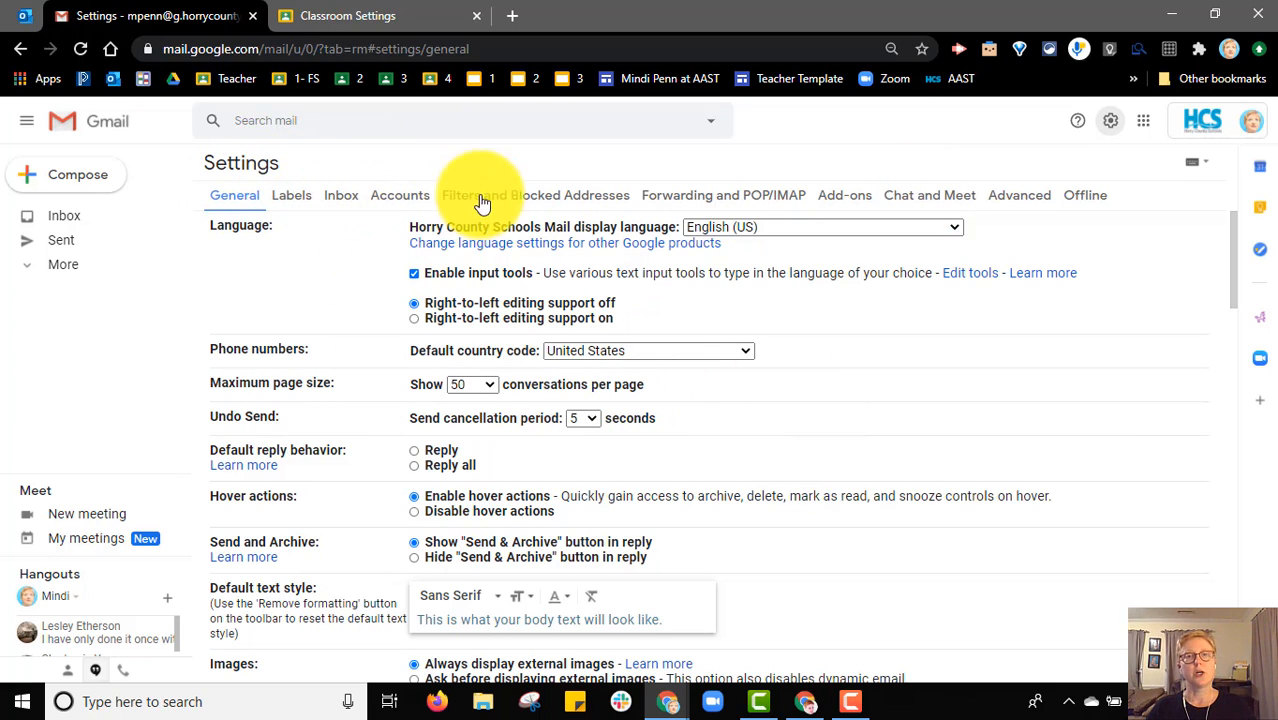
left_click(759, 207)
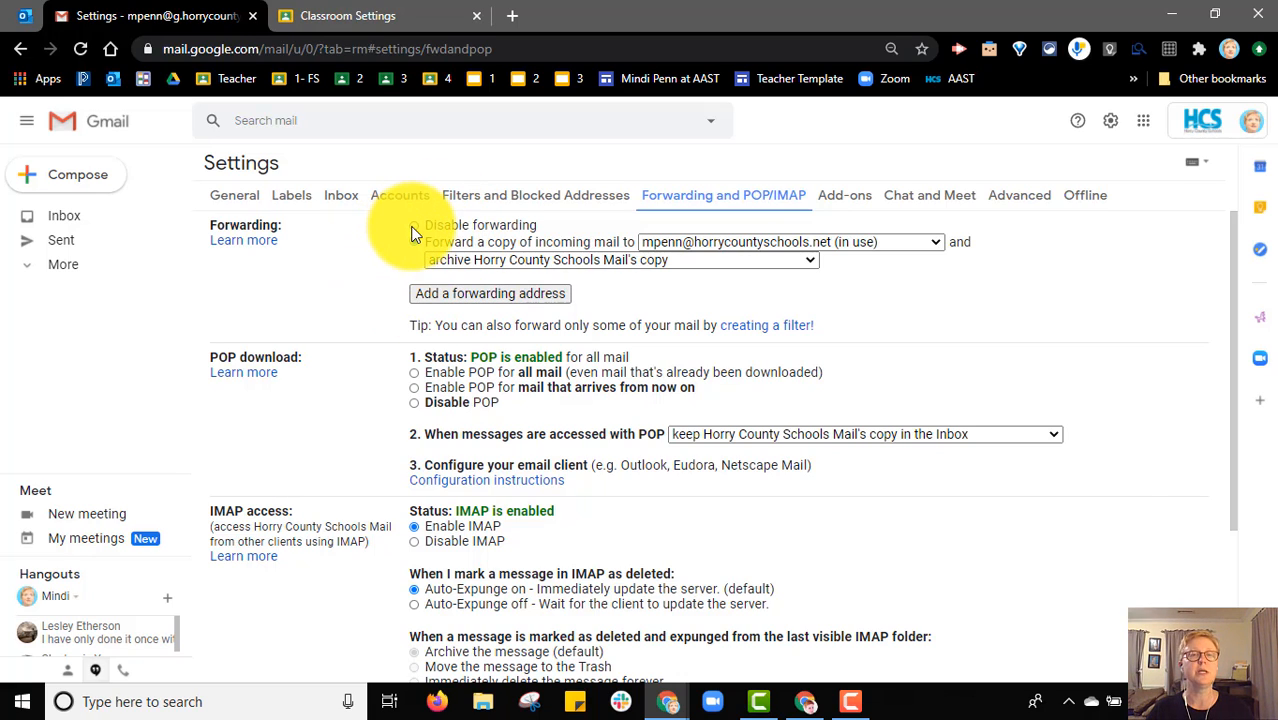
Open the form for adding a new forwarding address and dismiss it without entering an address
left_click(443, 300)
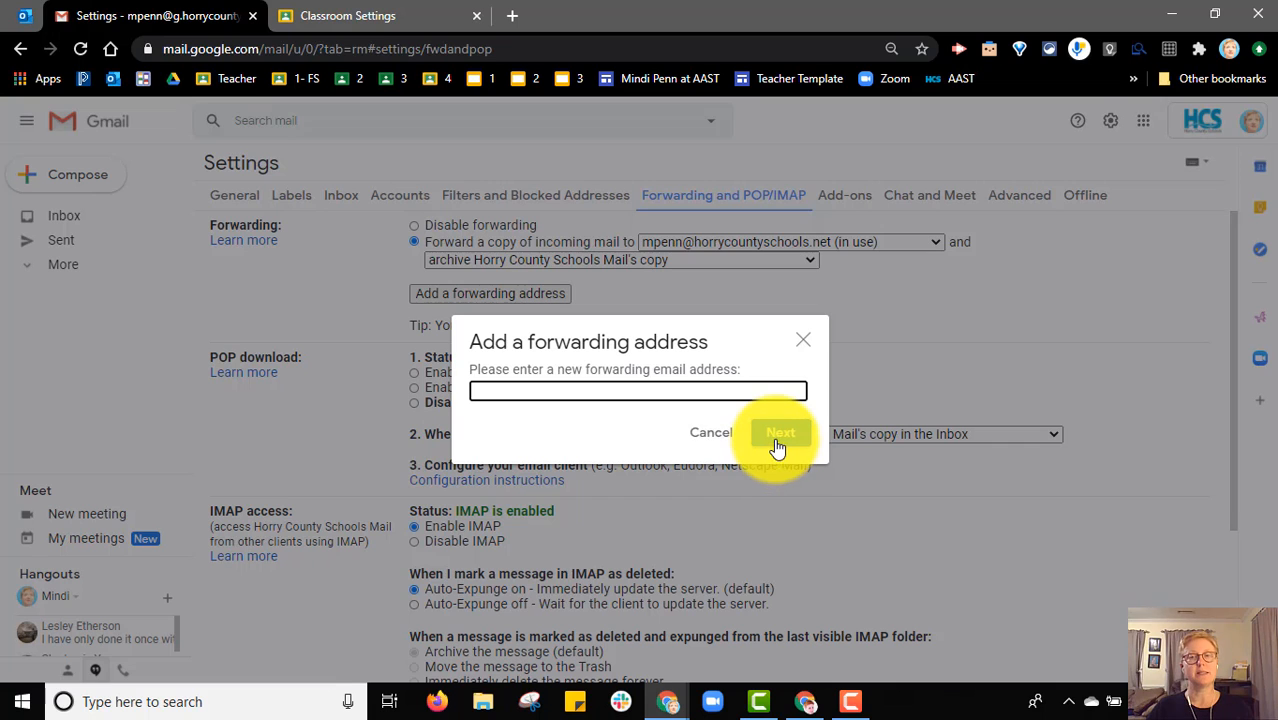
left_click(712, 436)
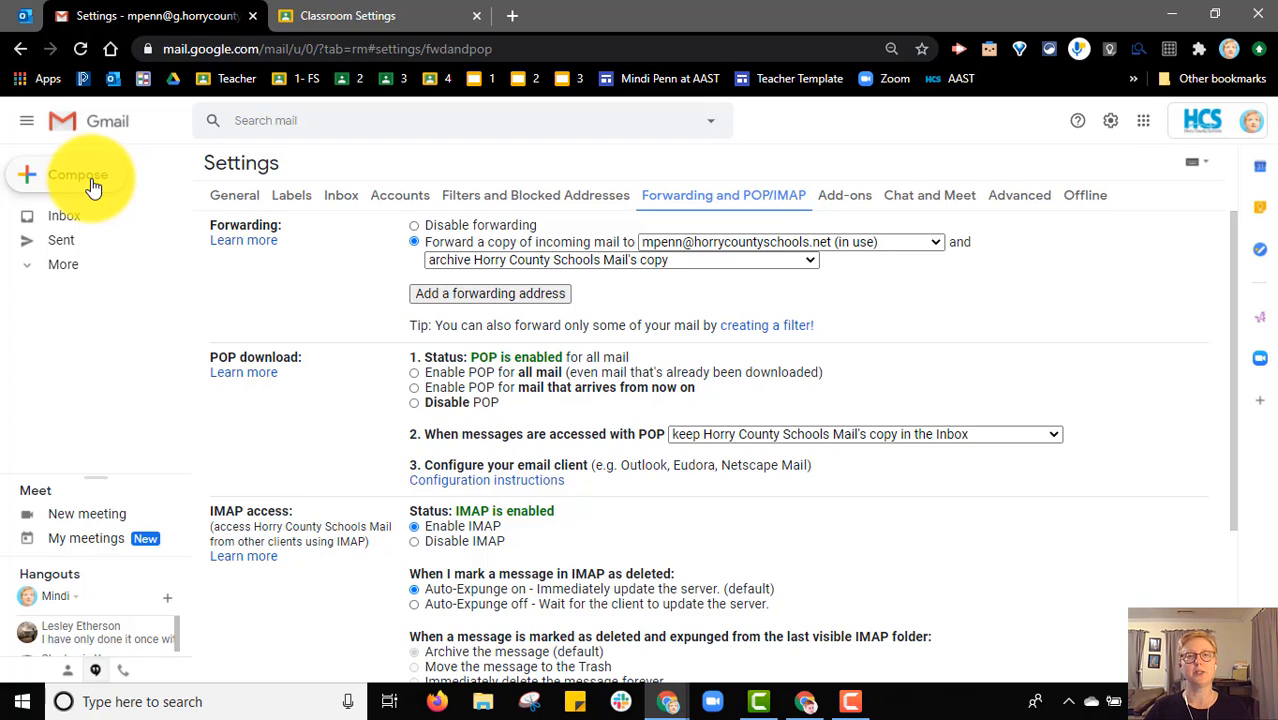
Set incoming mail to forward to the listed school email address and archive Horry County Schools Mail's copy, then return to the inbox
left_click(414, 243)
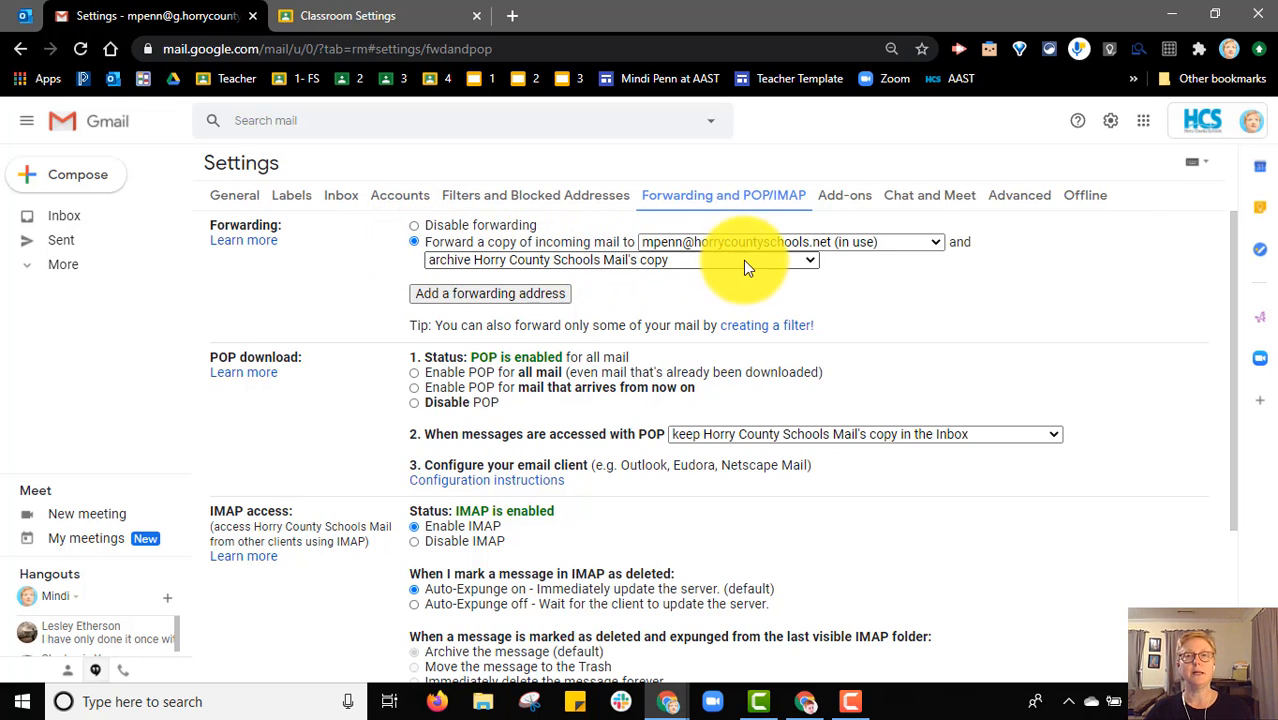
left_click(932, 241)
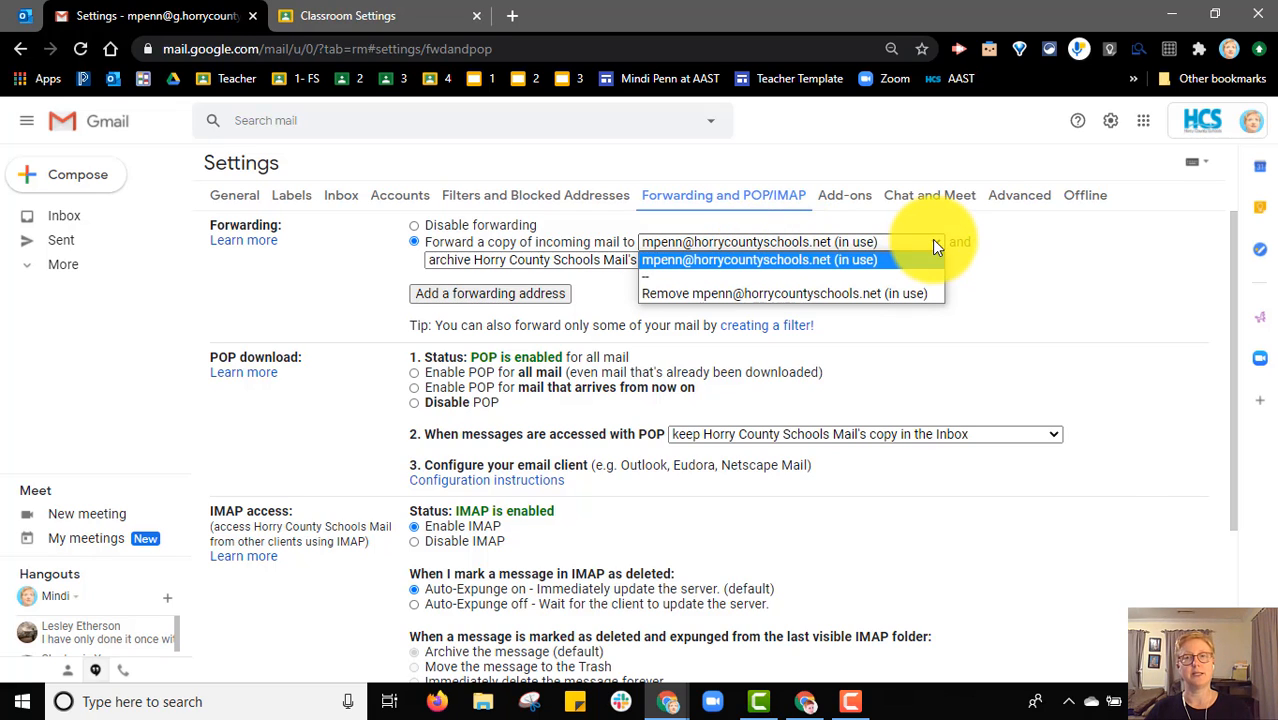
left_click(927, 257)
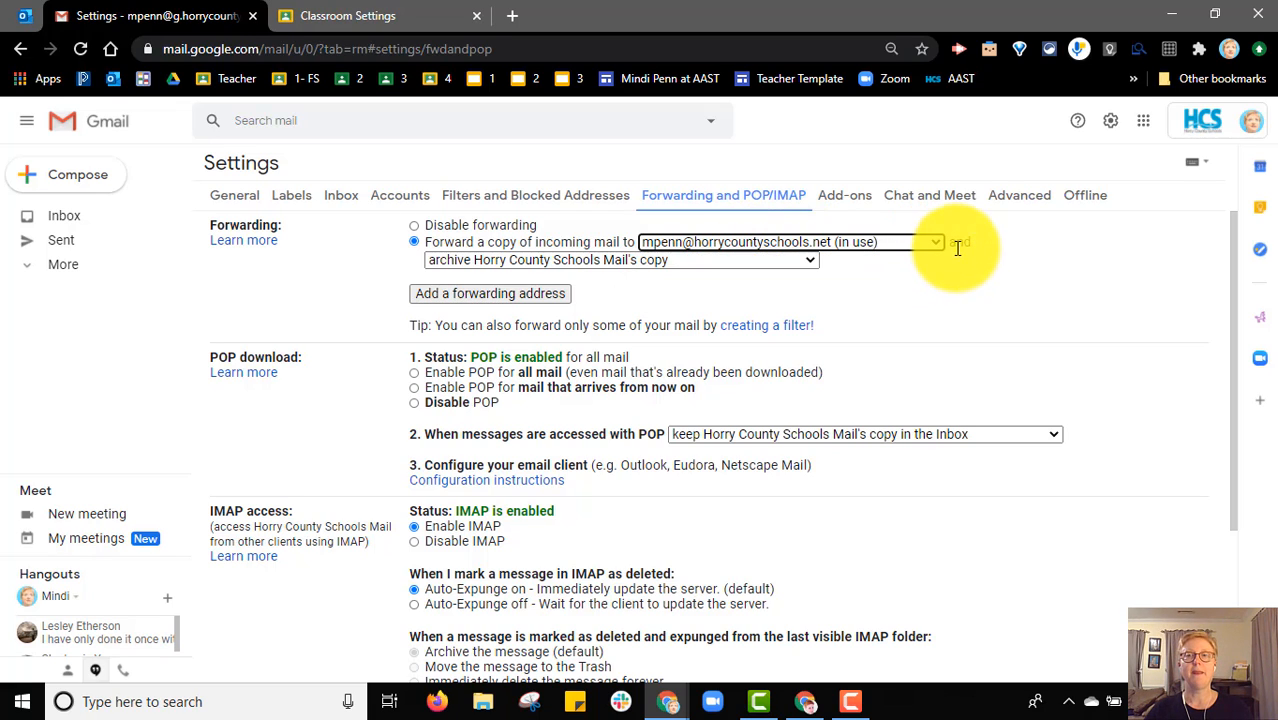
left_click(683, 261)
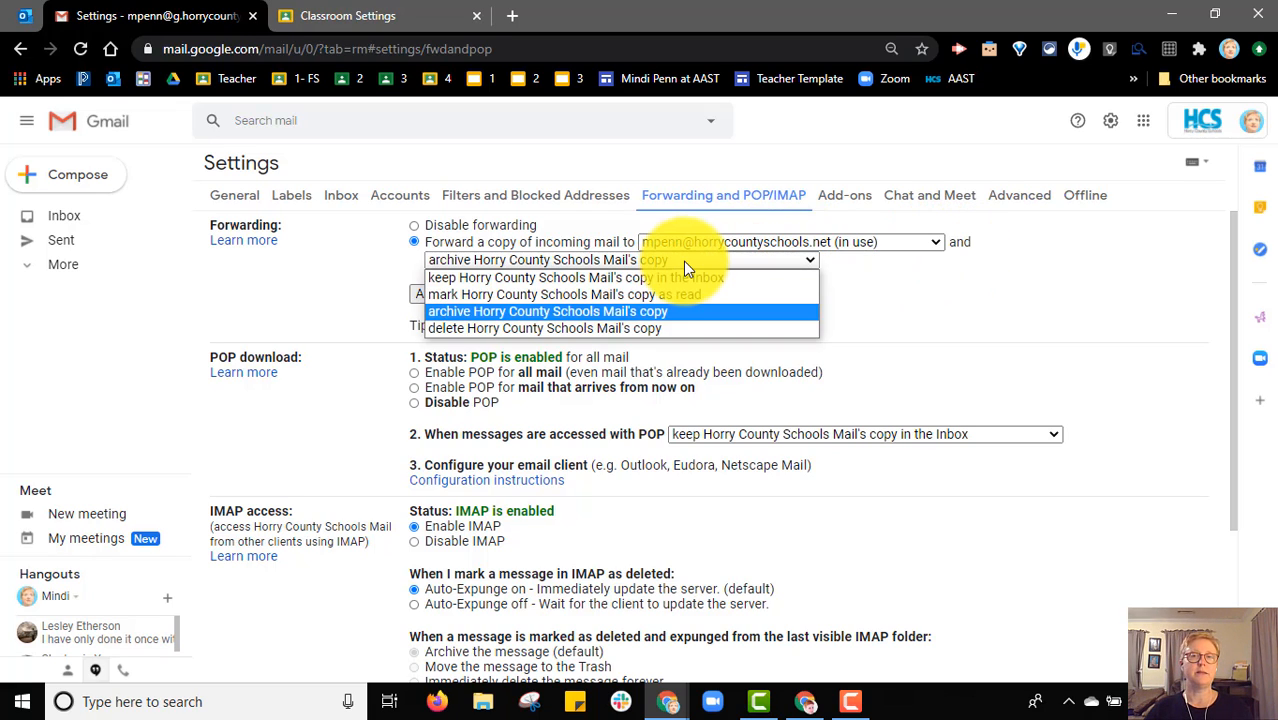
left_click(695, 321)
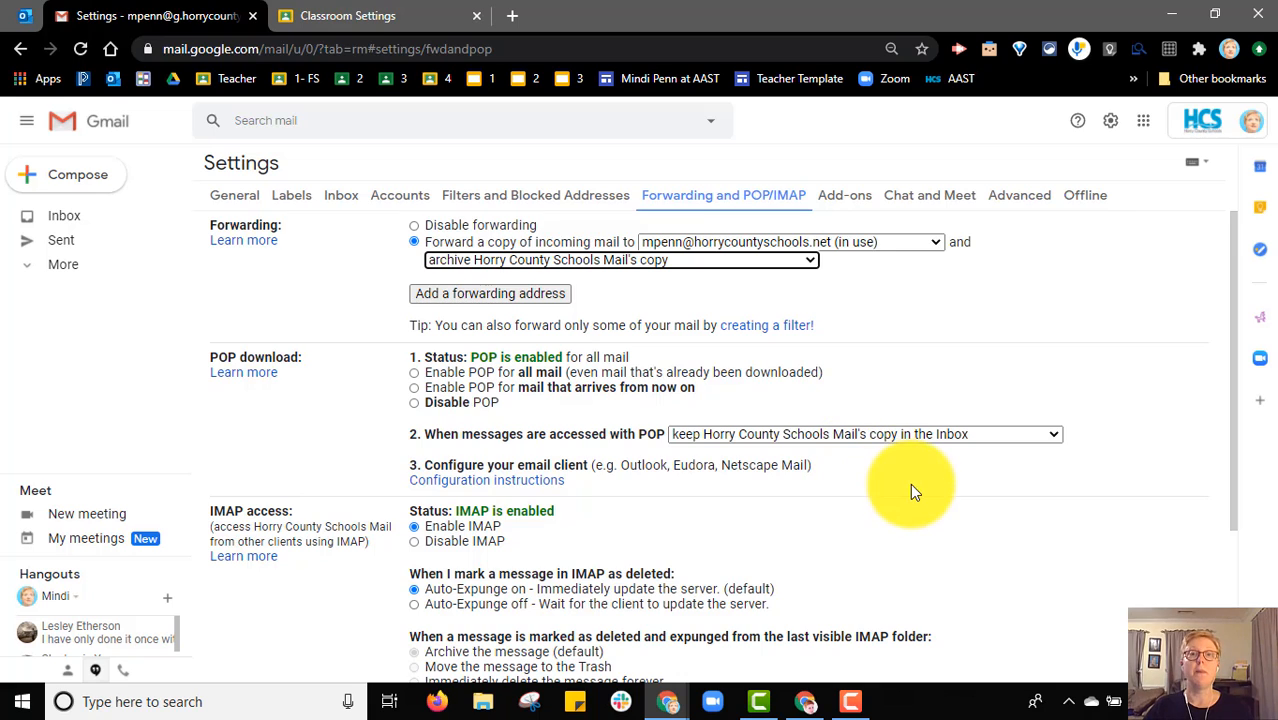
scroll(912, 485, "down", 5)
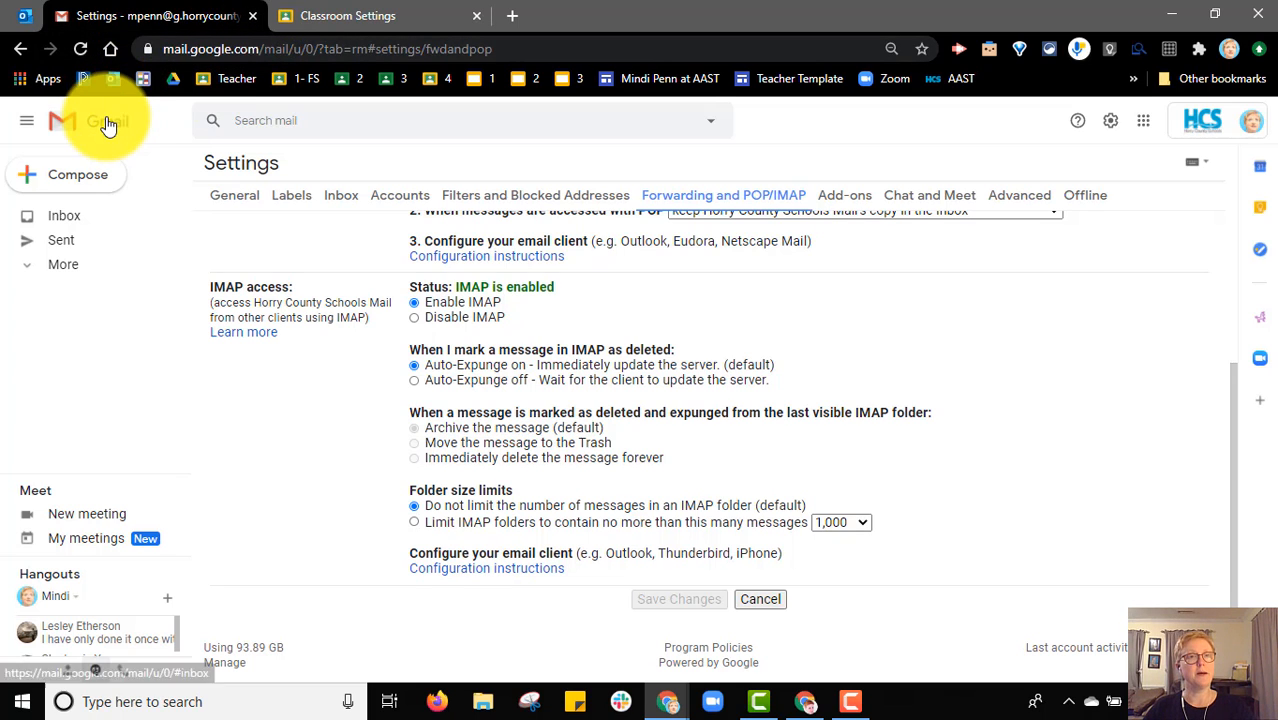
left_click(60, 217)
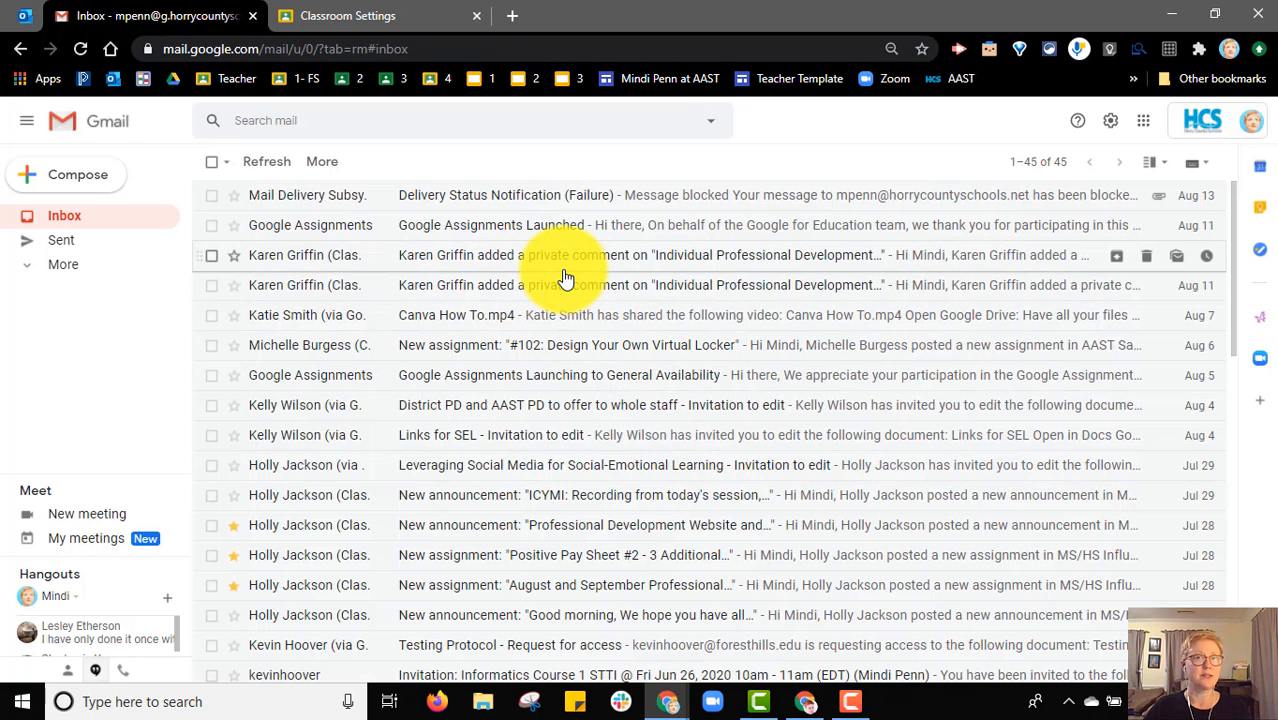
Close the Gmail inbox and switch to the Outlook web mailbox
left_click(252, 17)
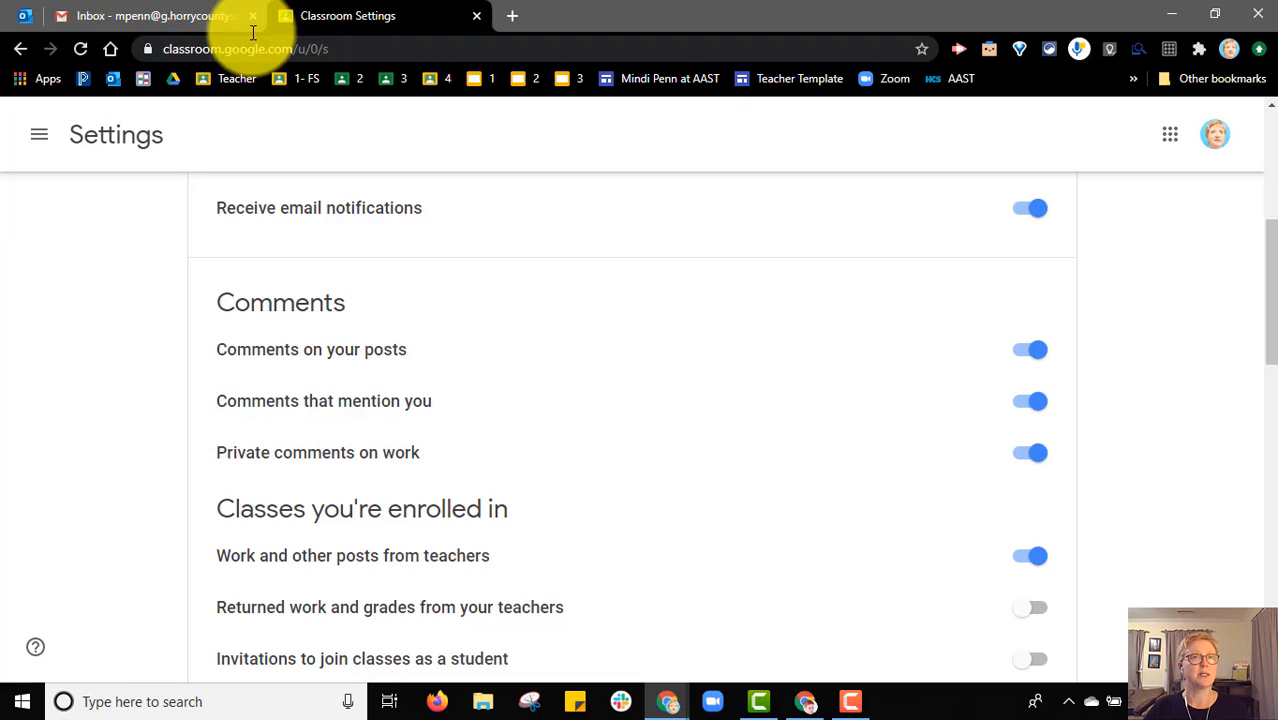
left_click(14, 14)
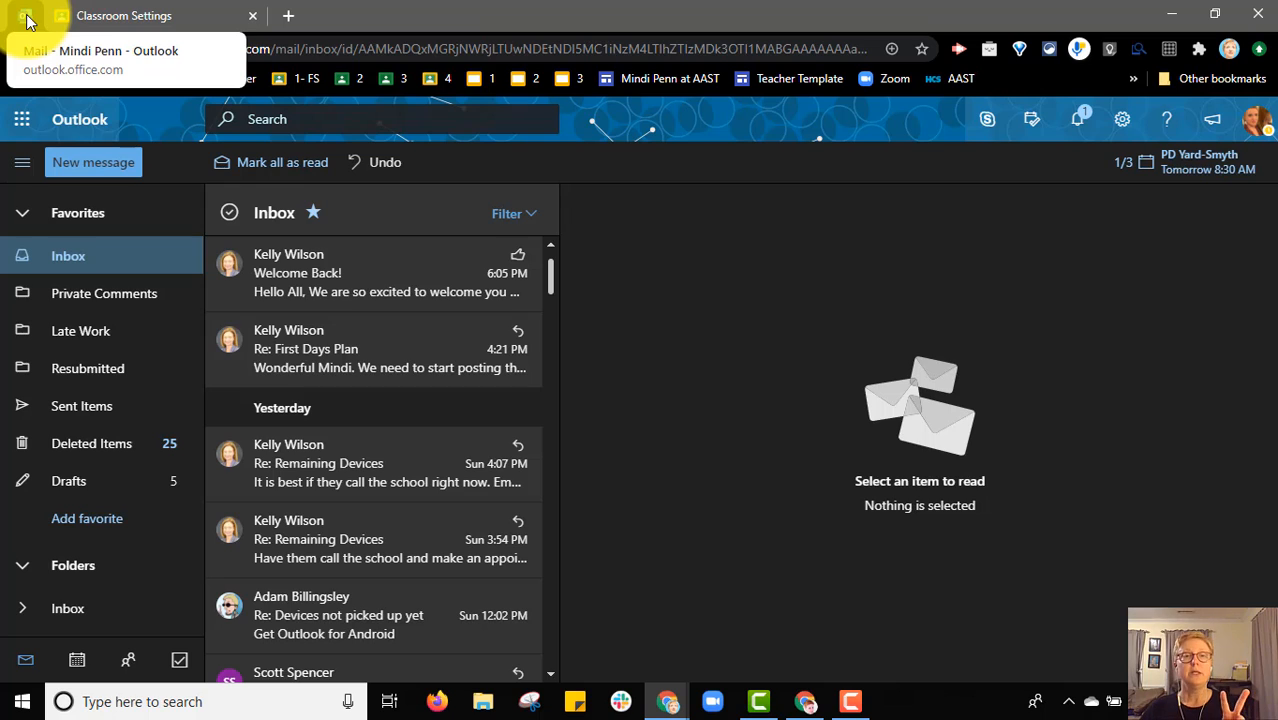
Launch the desktop Outlook application to view its mailbox, and minimize it to return to Outlook on the web
left_click(22, 702)
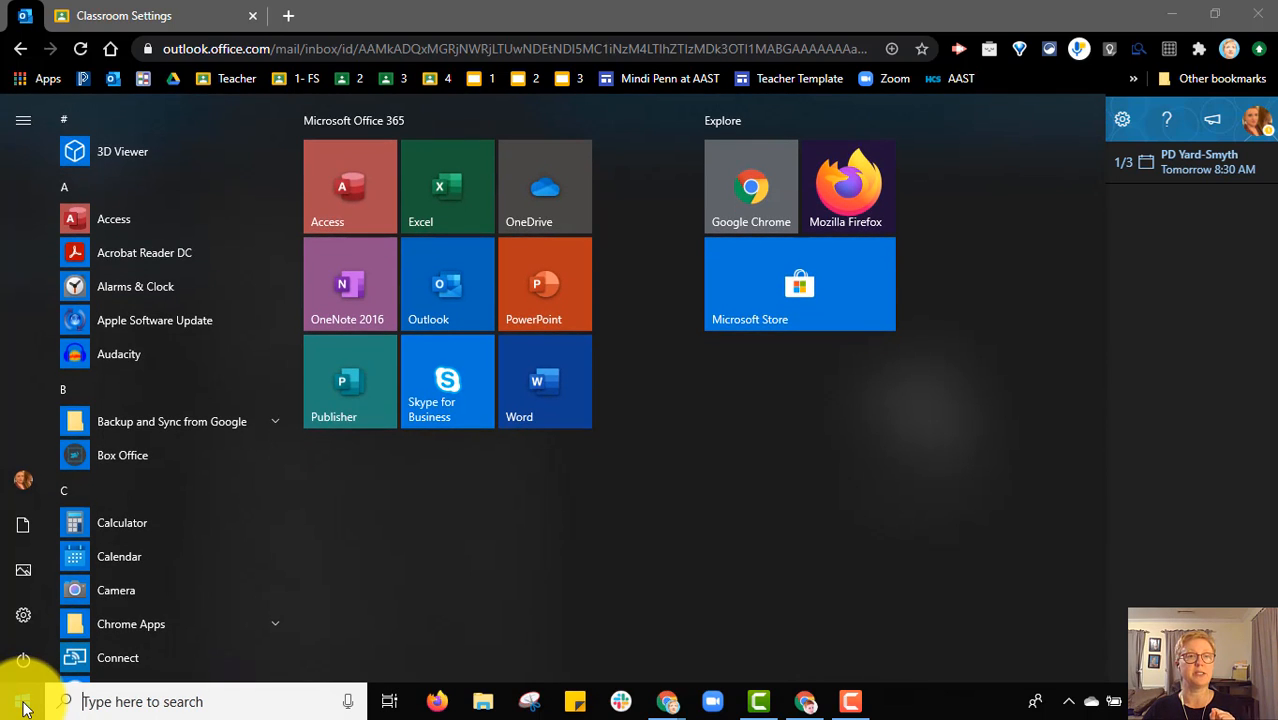
left_click(465, 278)
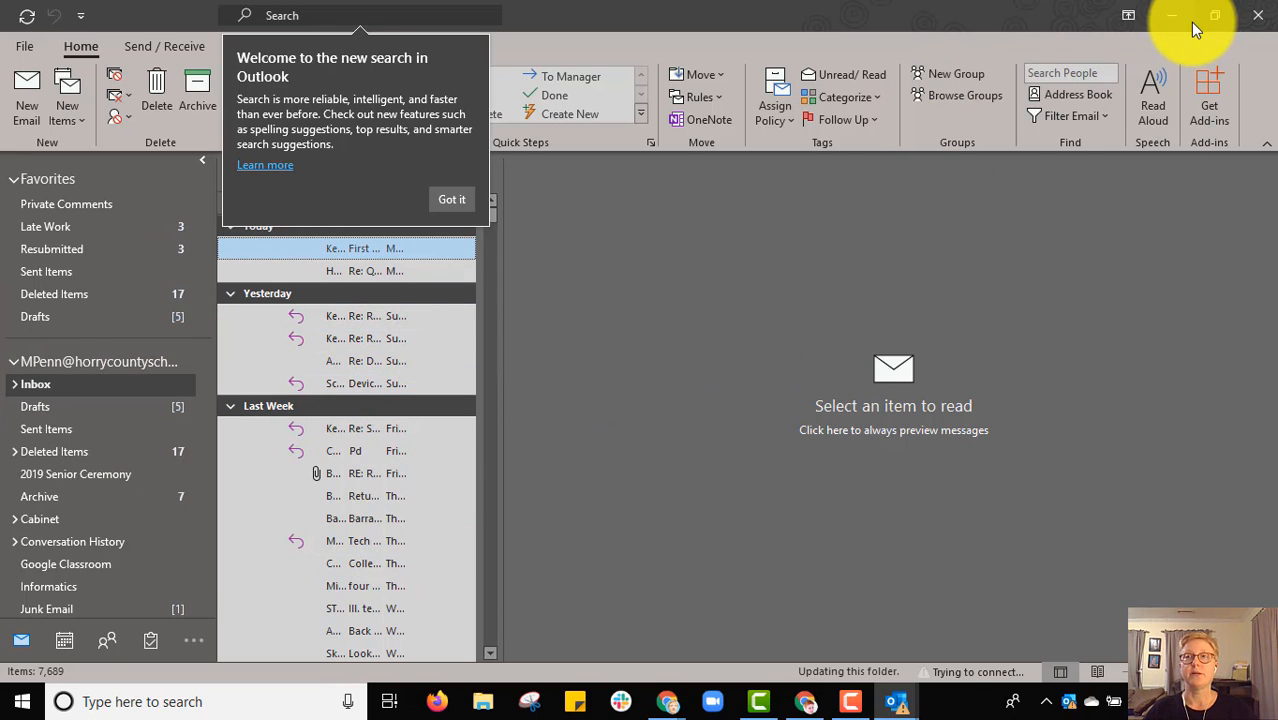
left_click(1172, 15)
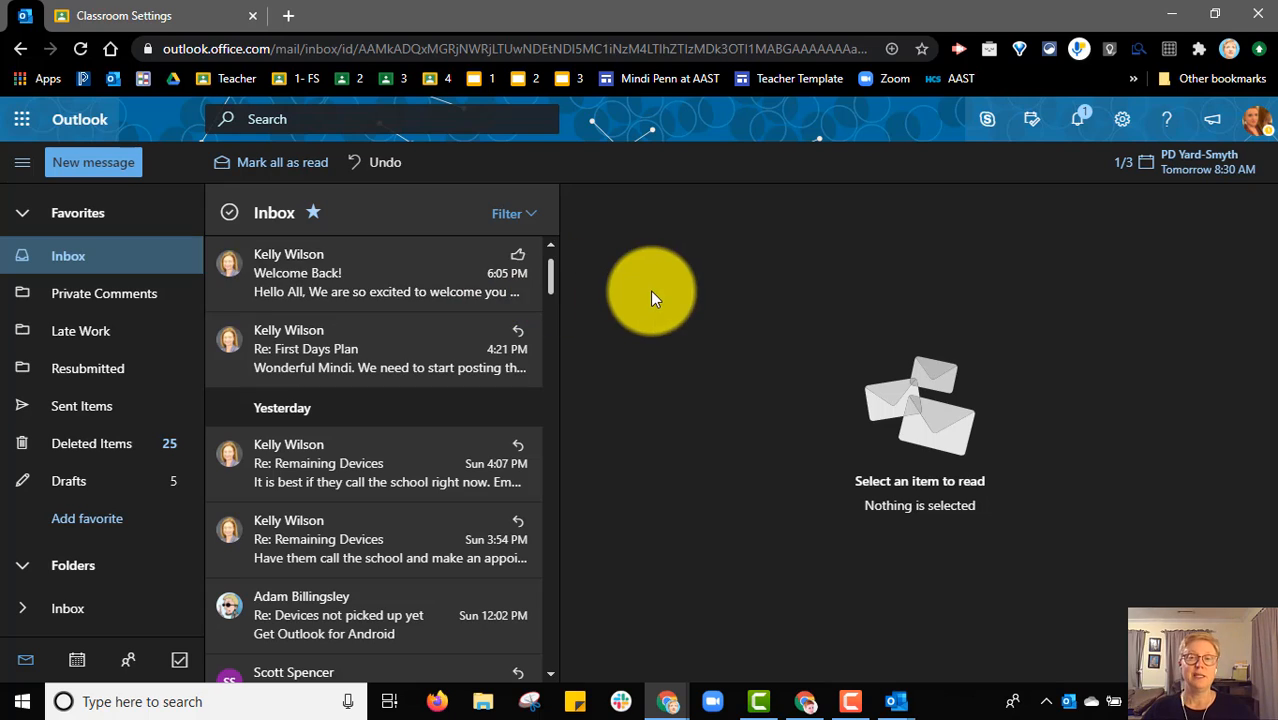
Collapse the Favorites section and look through the mailbox's folders and groups
left_click(21, 216)
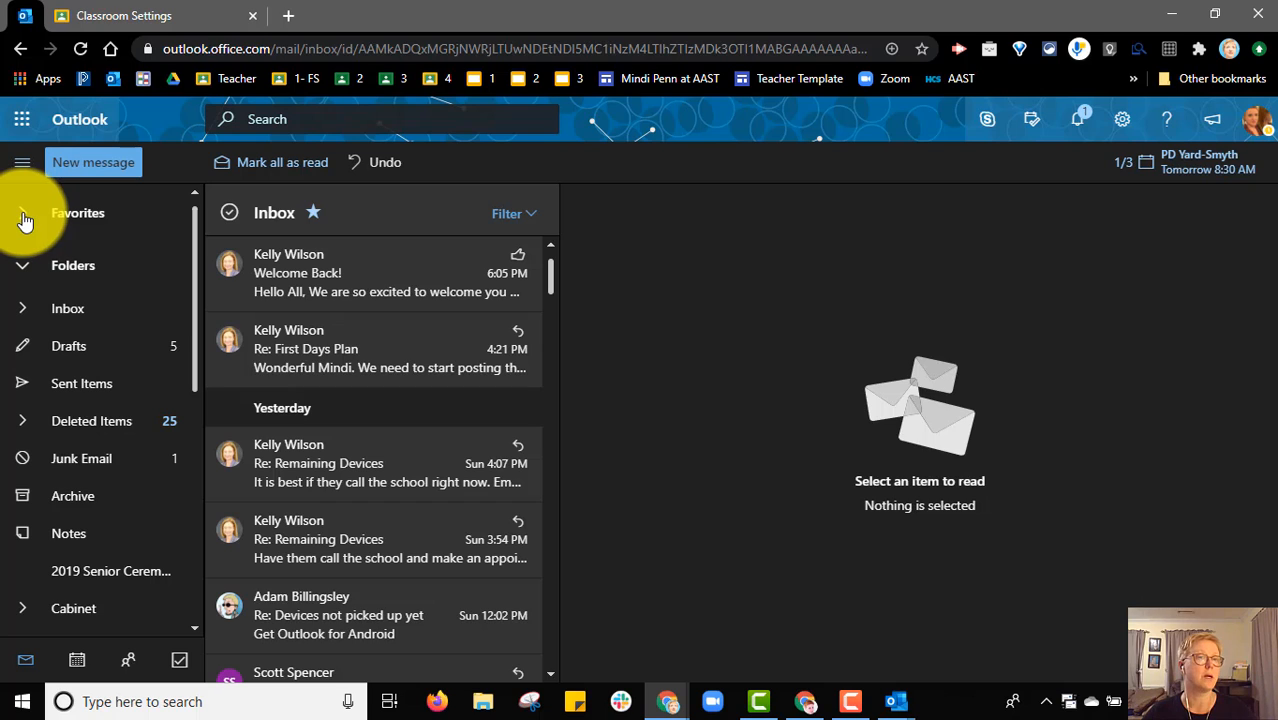
left_click(23, 216)
left_click(25, 216)
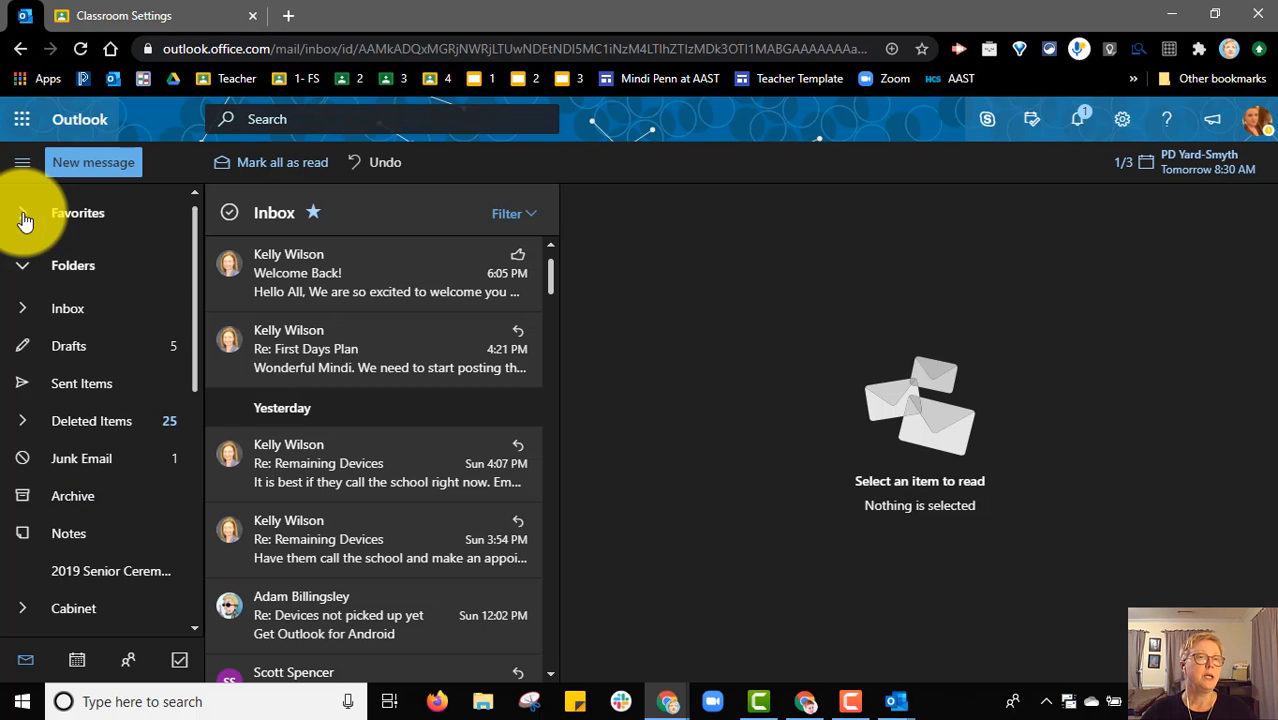
scroll(65, 505, "down", 2)
scroll(65, 505, "down", 3)
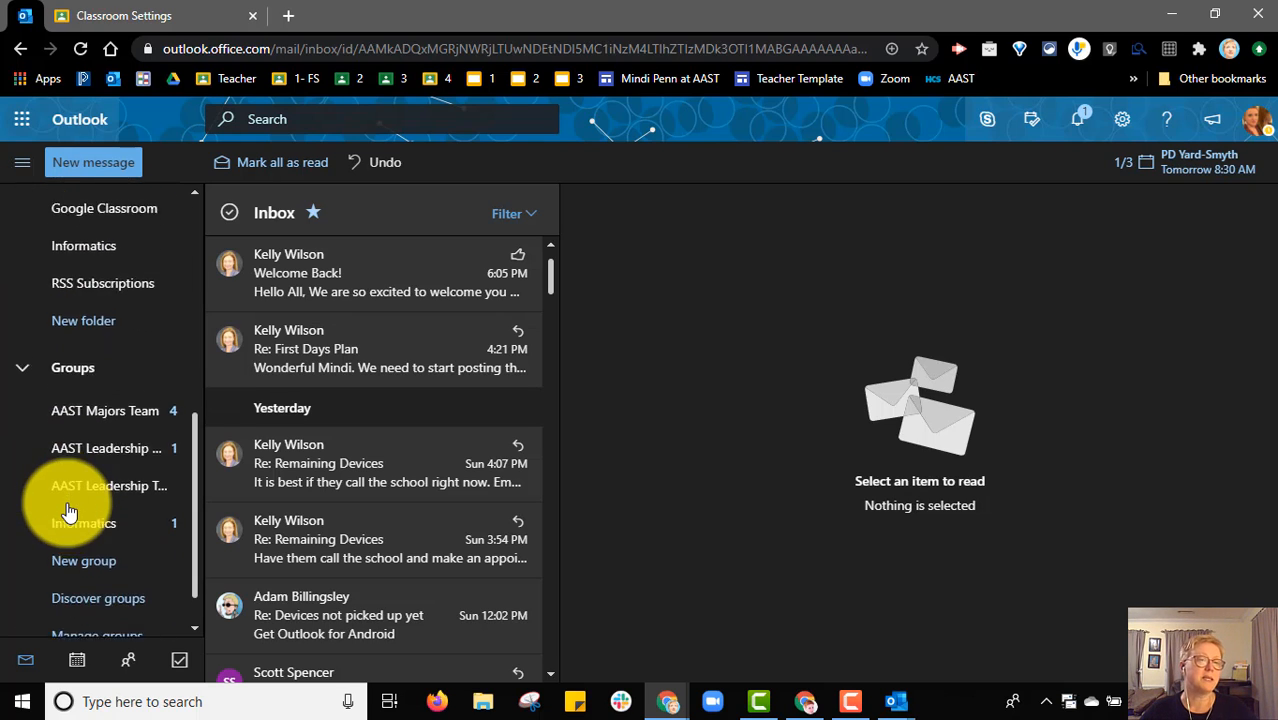
scroll(65, 505, "up", 5)
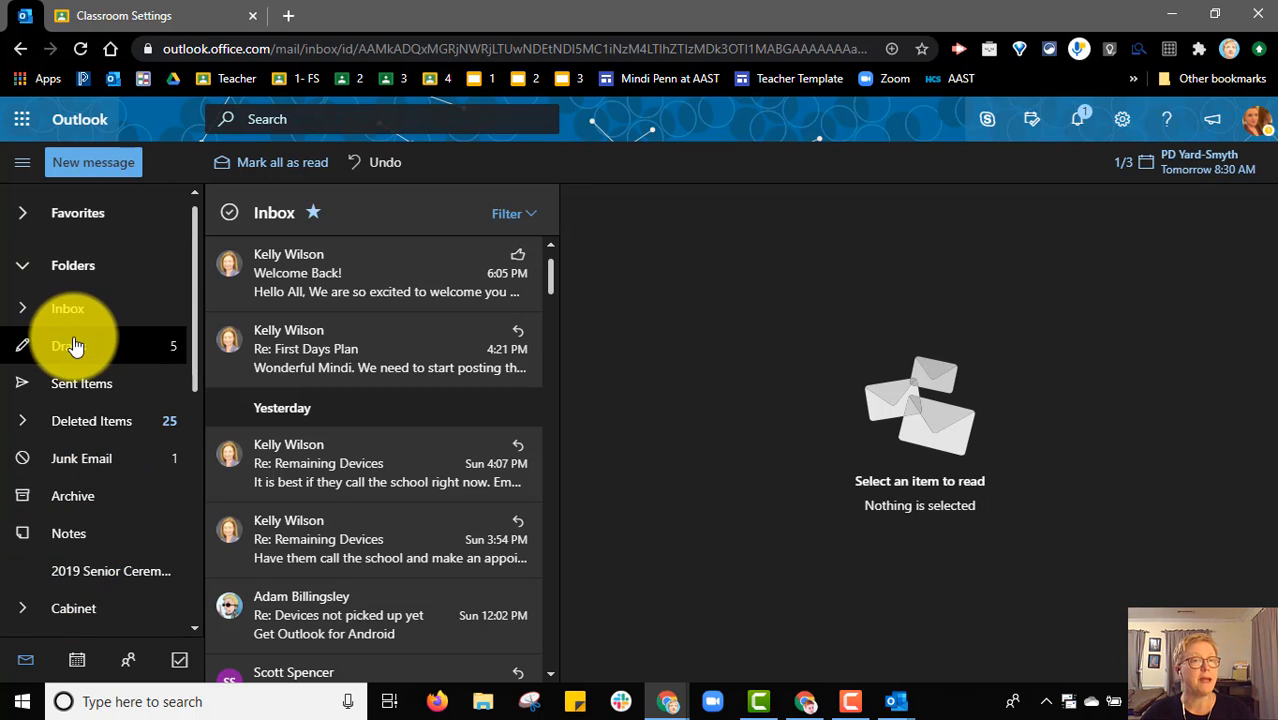
Expand Favorites, view the available options for a mail folder and the Resubmitted favorite without applying any, and collapse Favorites
left_click(22, 215)
scroll(68, 585, "down", 2)
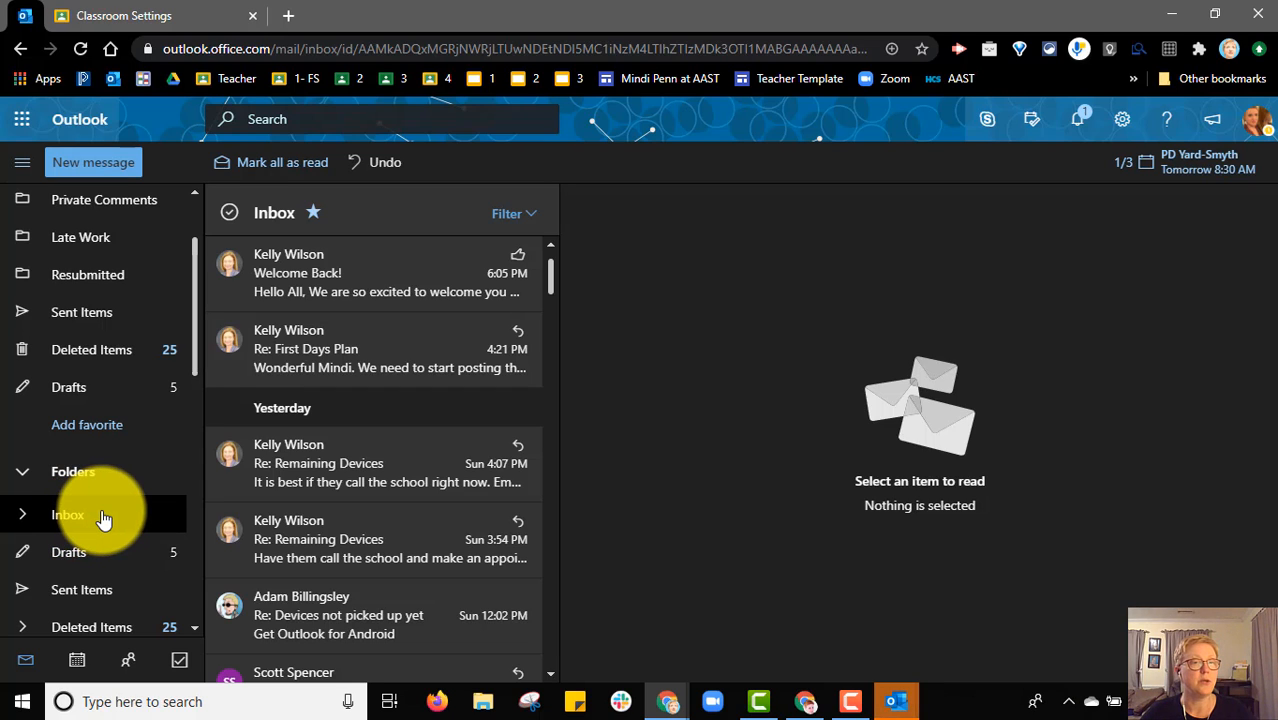
right_click(103, 519)
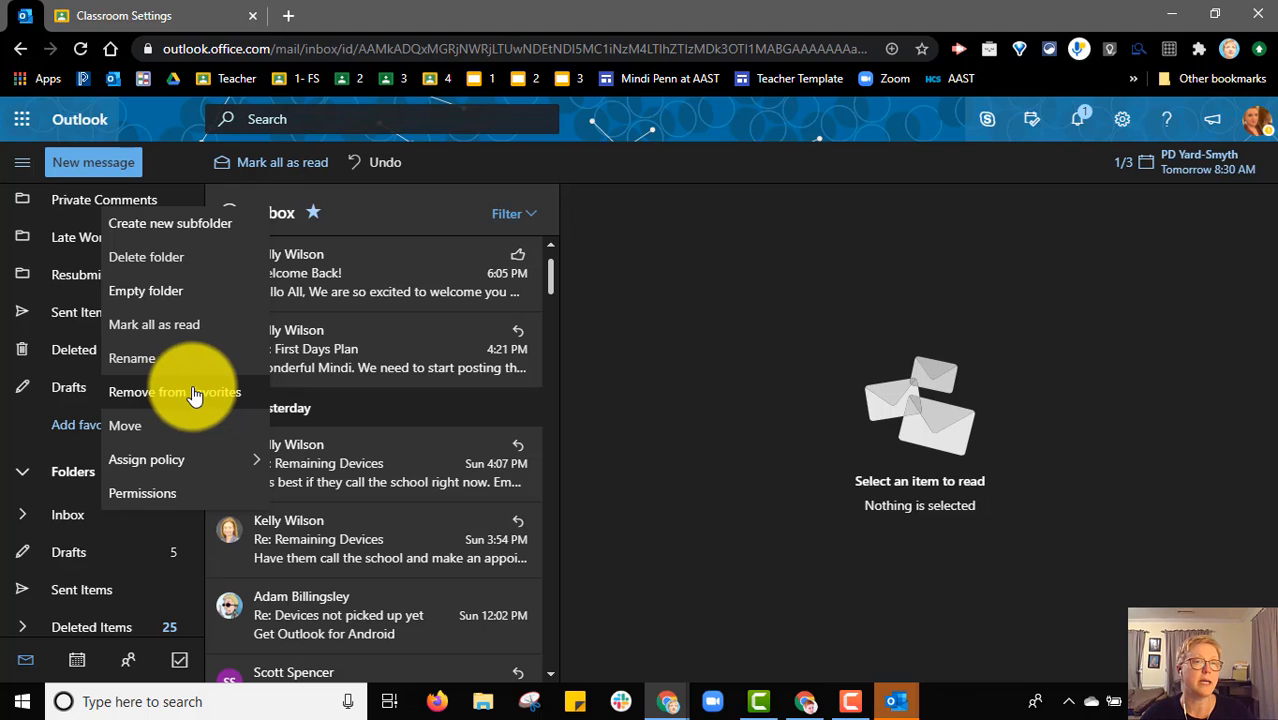
left_click(135, 398)
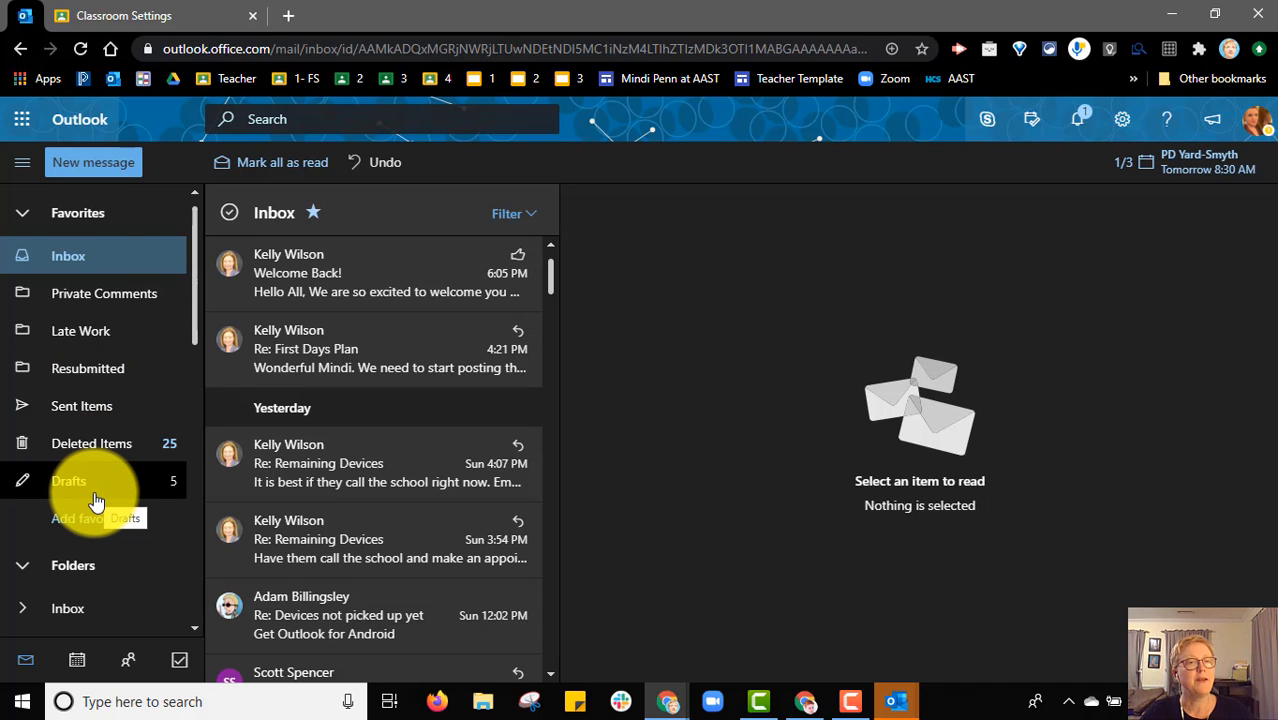
right_click(129, 374)
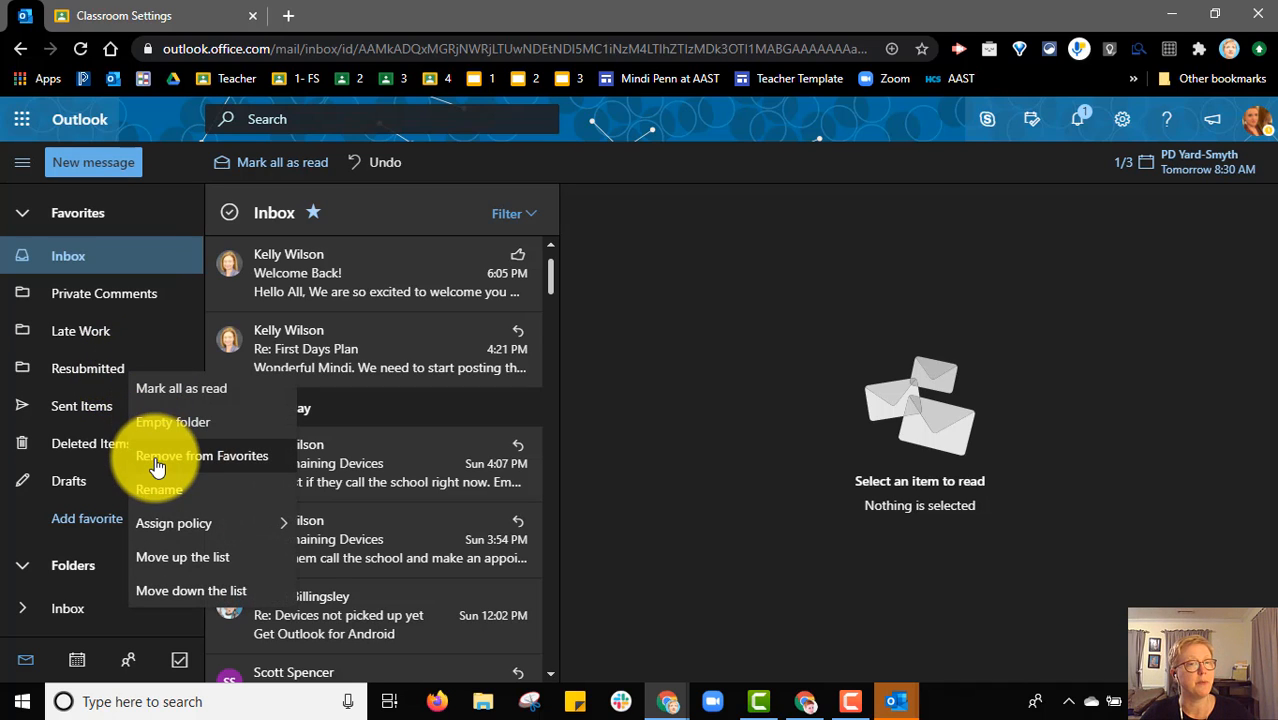
left_click(163, 209)
left_click(160, 210)
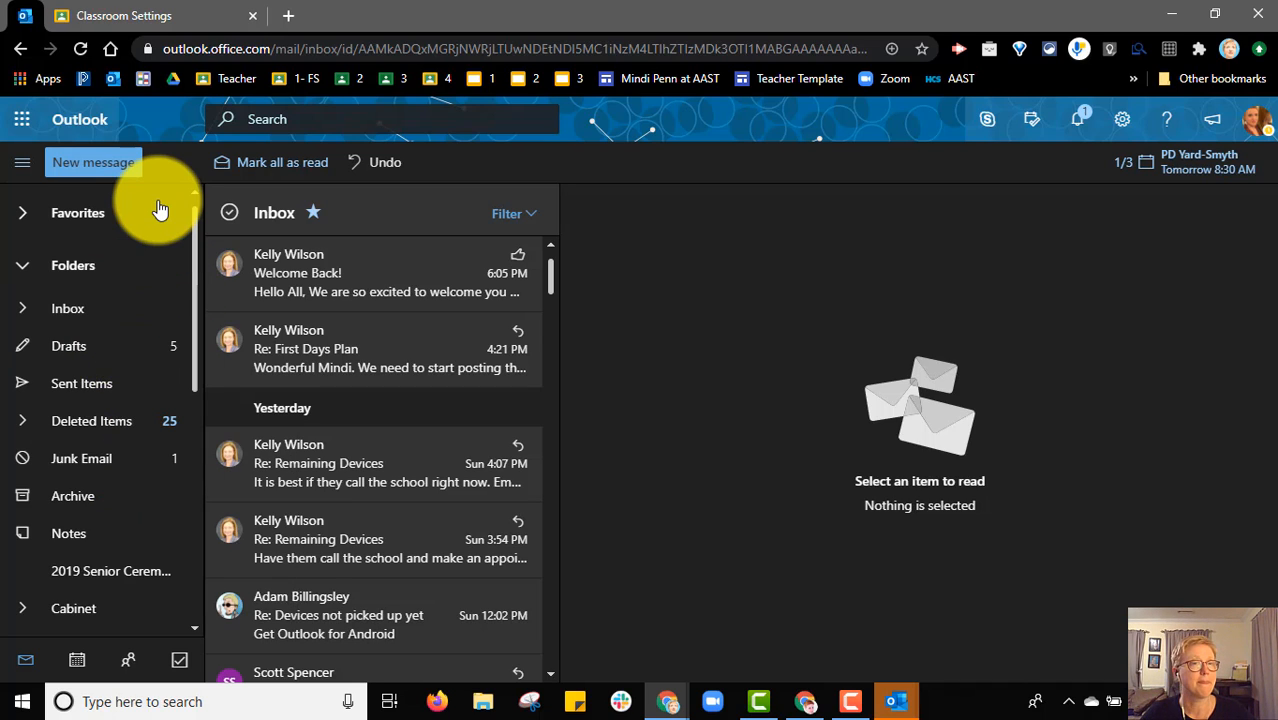
Expand the Favorites section and collapse the Folders and Groups sections in the mailbox's folder list
left_click(24, 212)
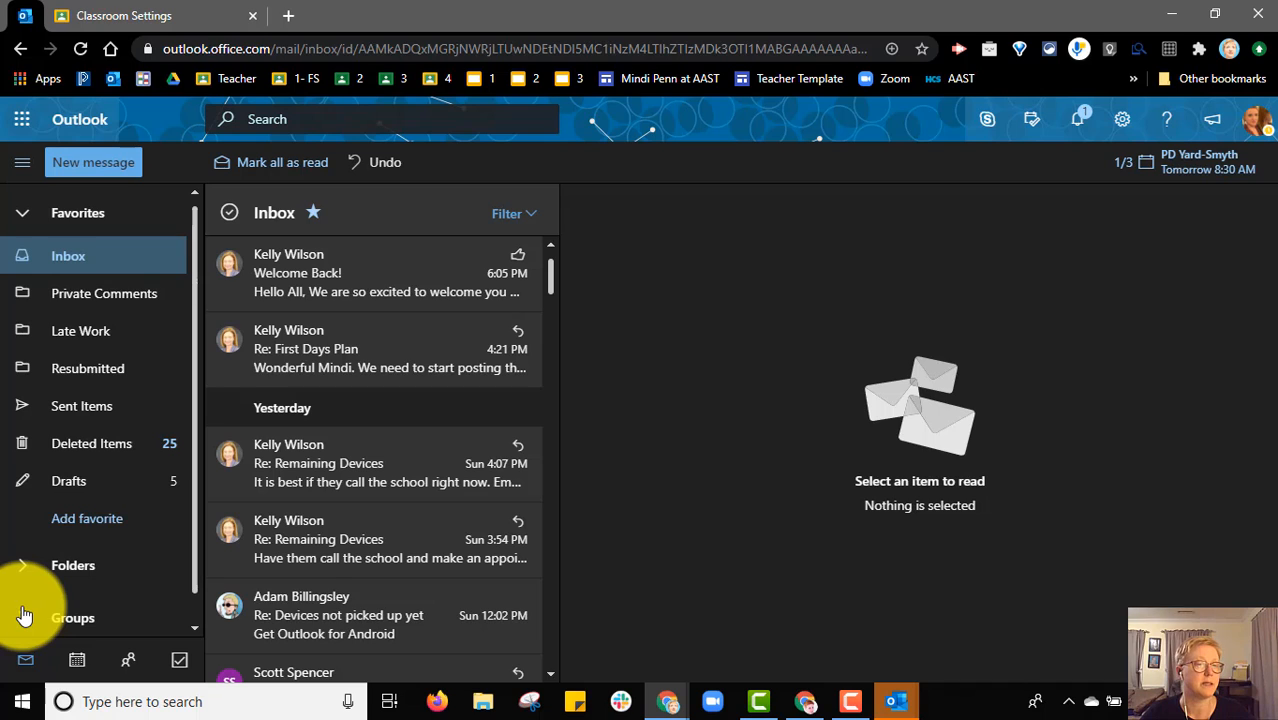
scroll(117, 560, "down", 1)
scroll(119, 540, "up", 1)
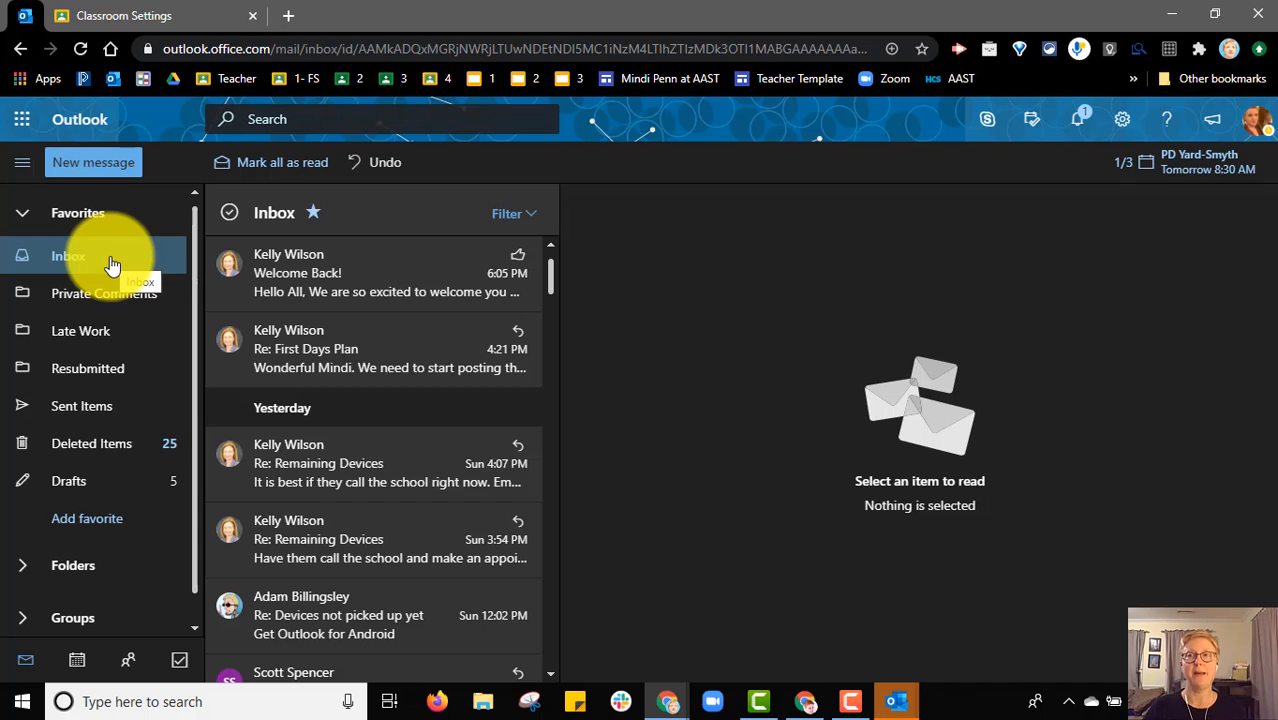
Open the mail Rules in the full Outlook settings and view the new rule form without creating a rule
left_click(1126, 122)
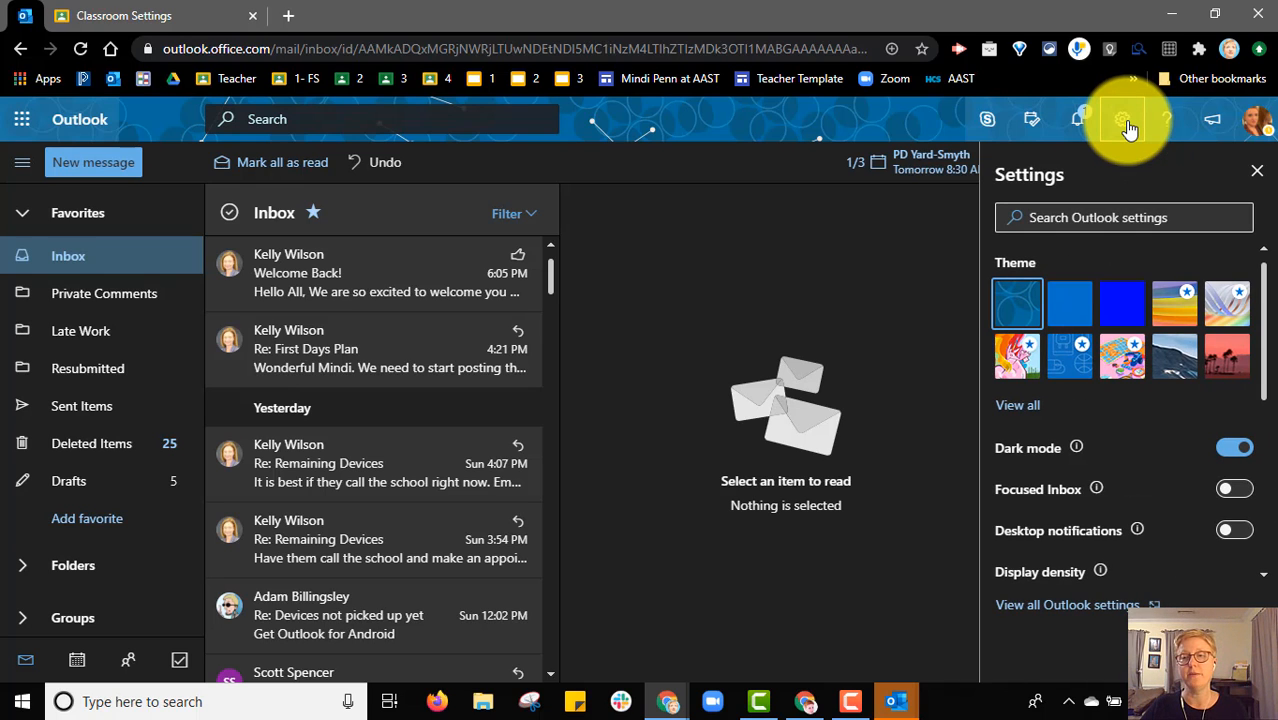
left_click(1116, 608)
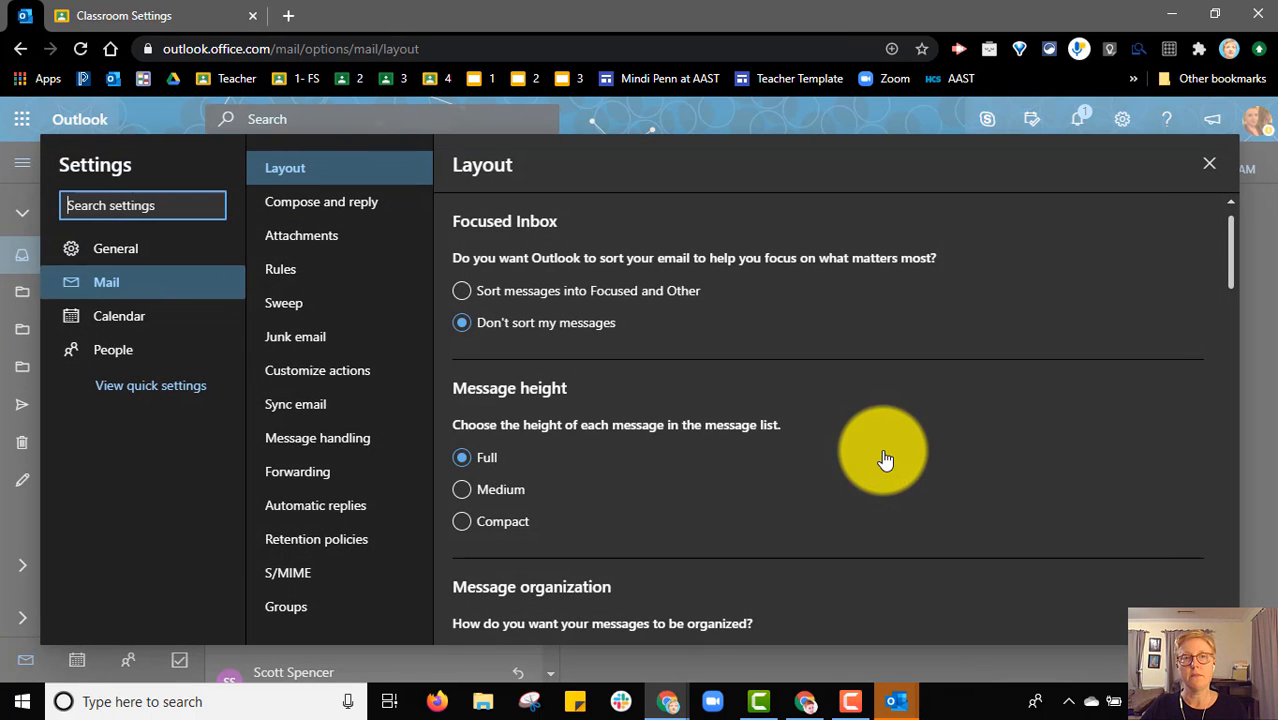
left_click(118, 288)
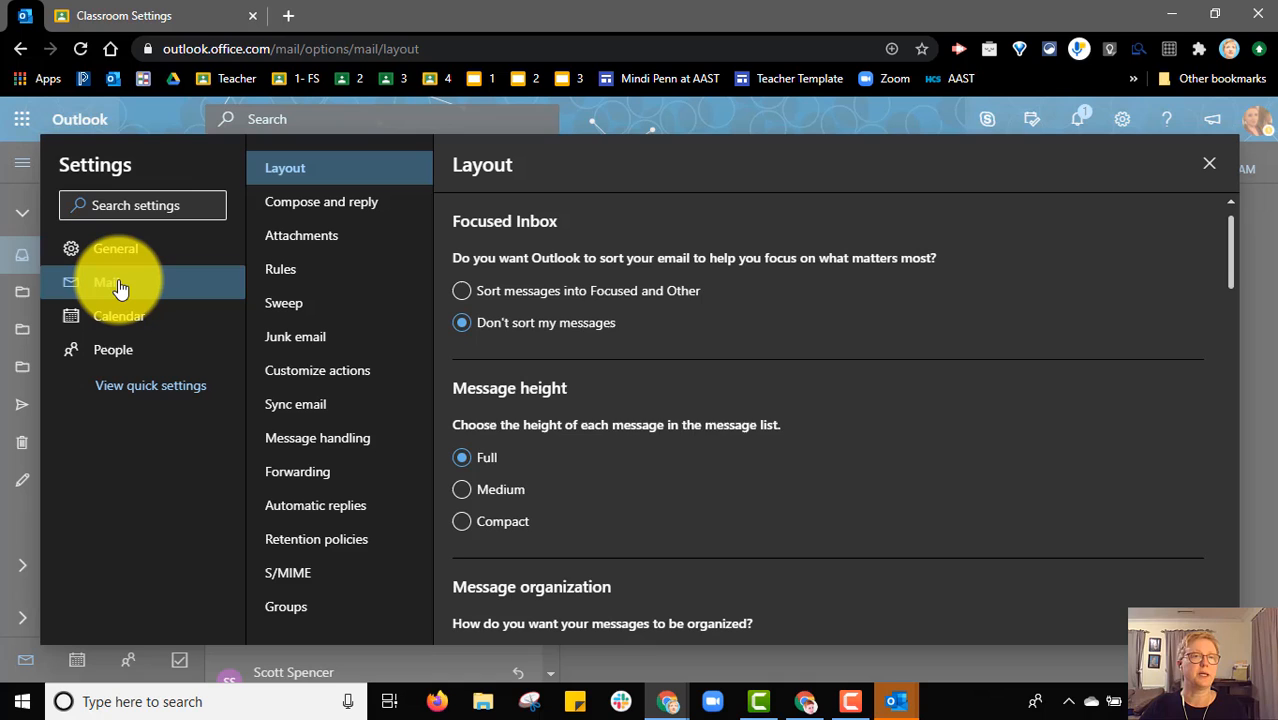
left_click(275, 270)
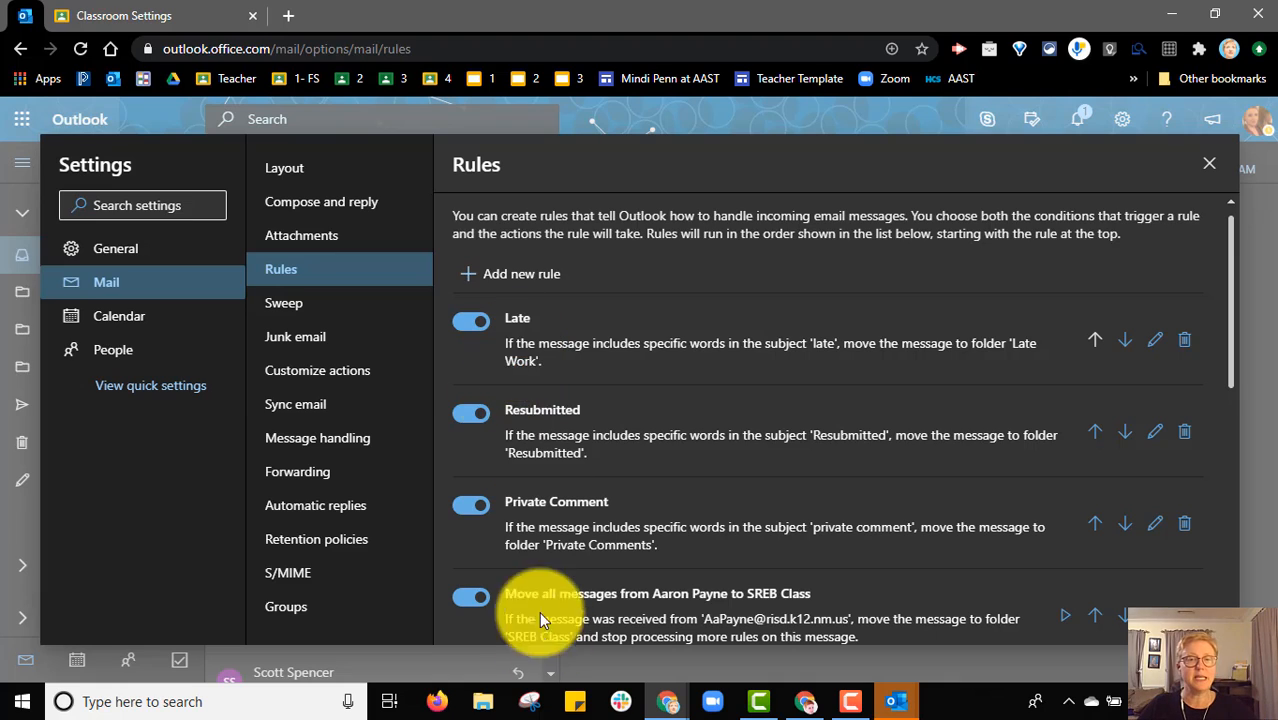
left_click(518, 280)
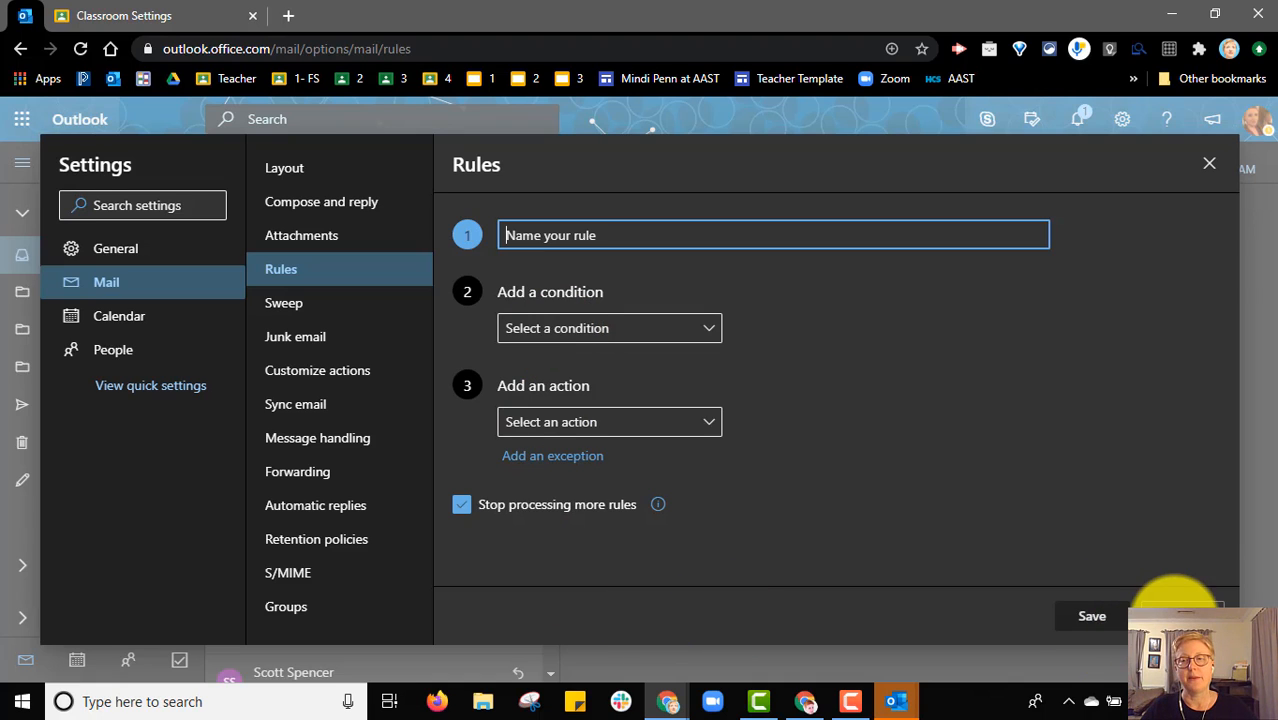
left_click(1175, 617)
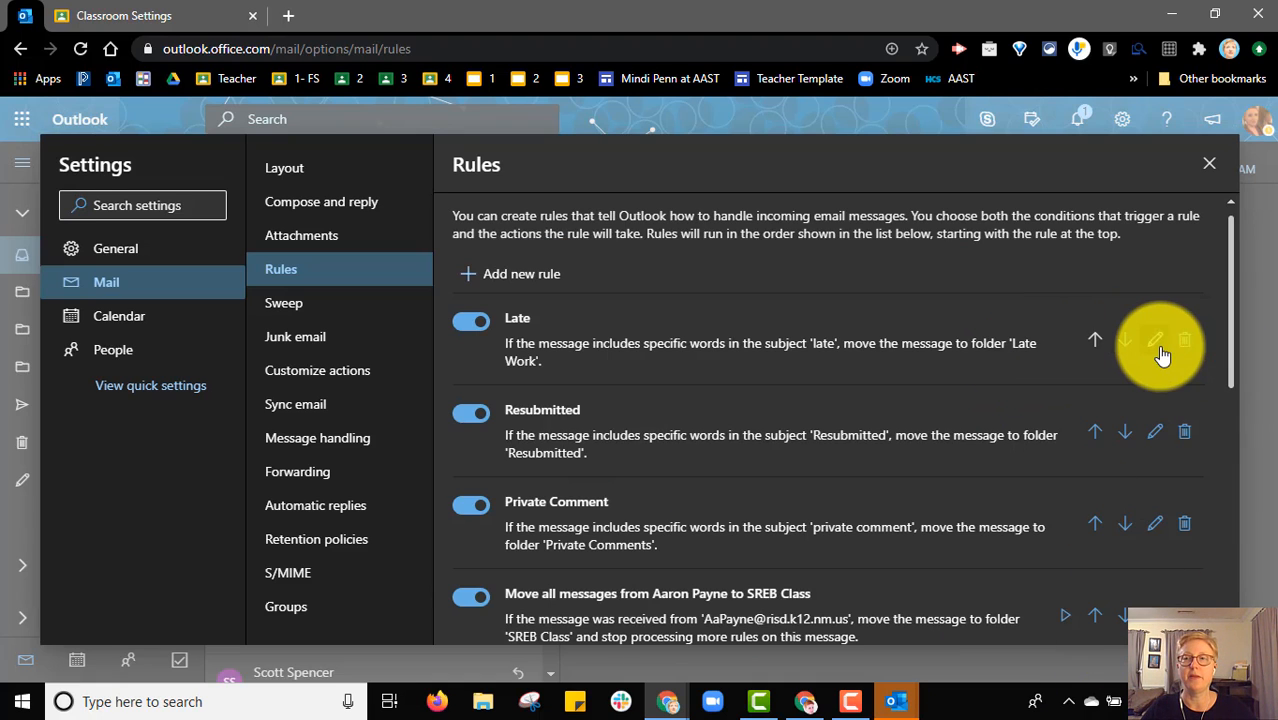
Edit the Late rule and set its condition to Subject includes "late"
left_click(1156, 345)
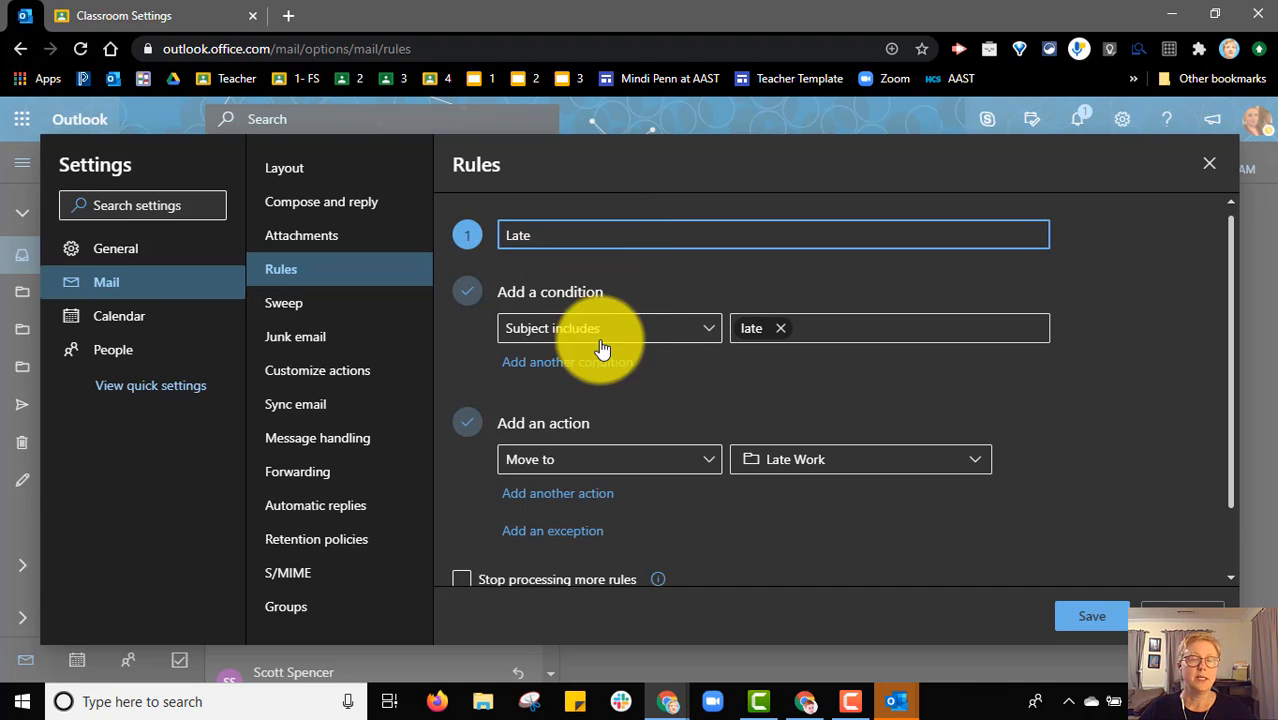
left_click(662, 332)
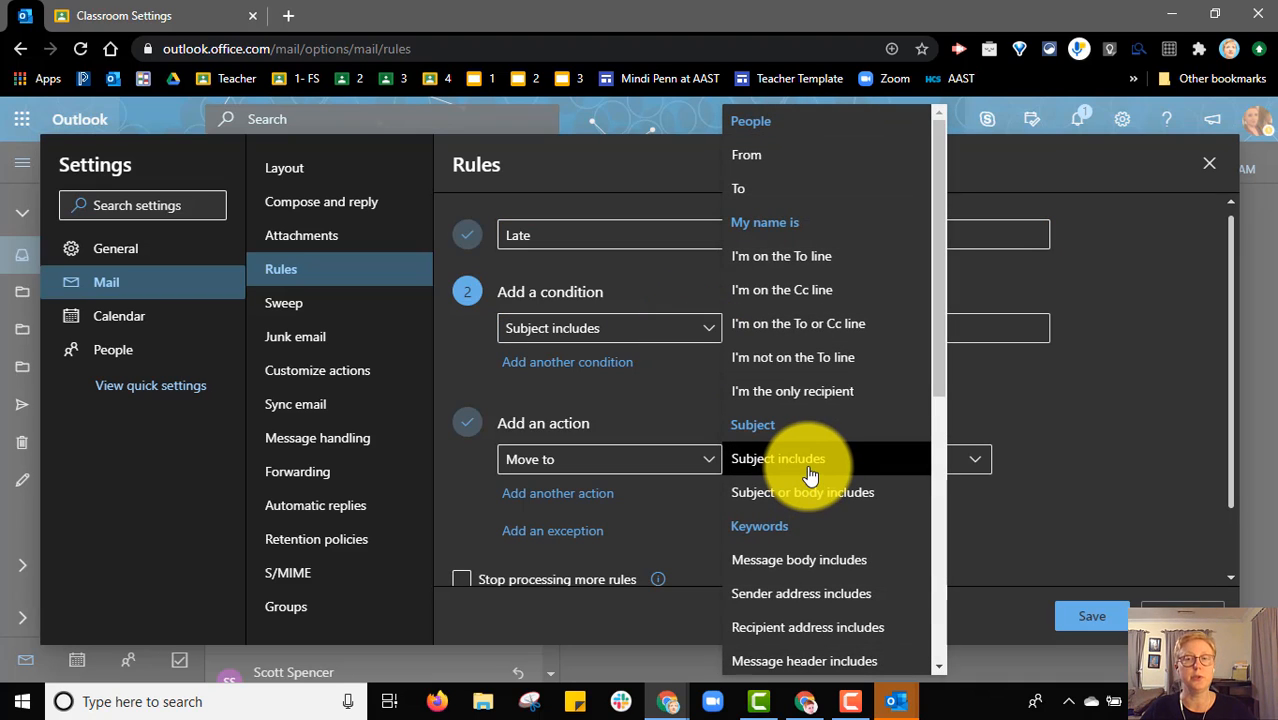
left_click(810, 472)
left_click(860, 330)
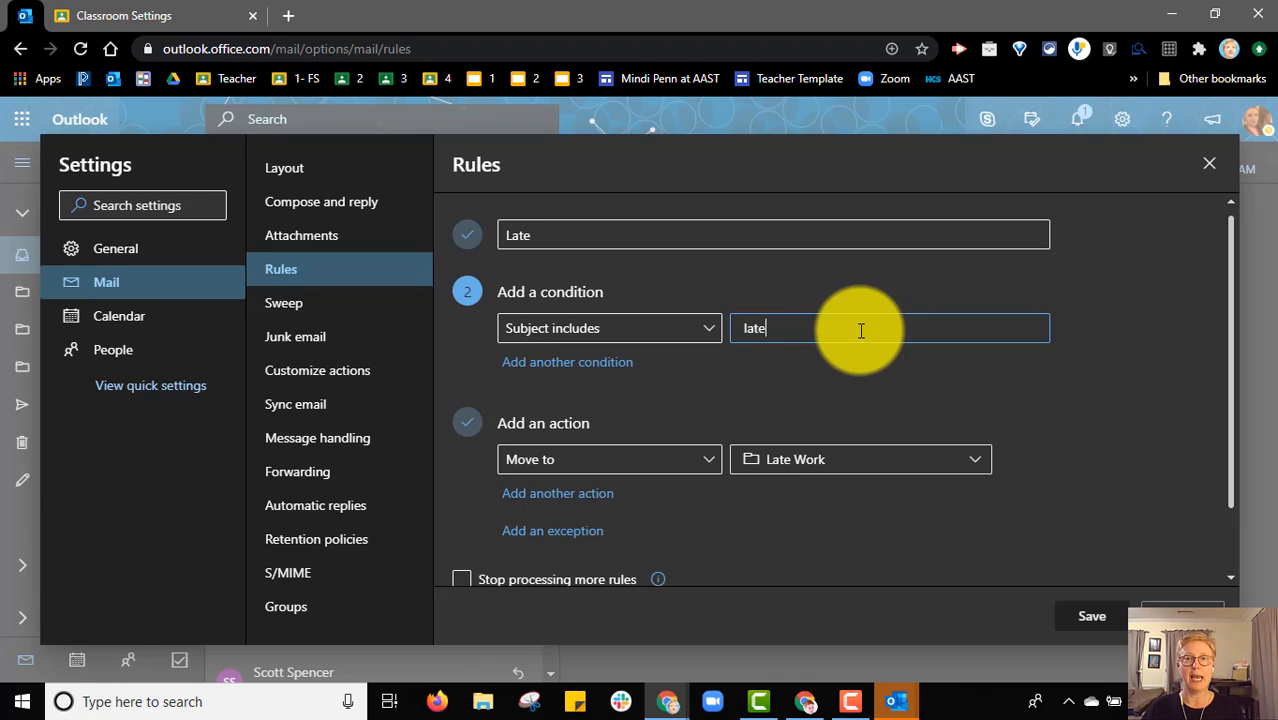
key("Return")
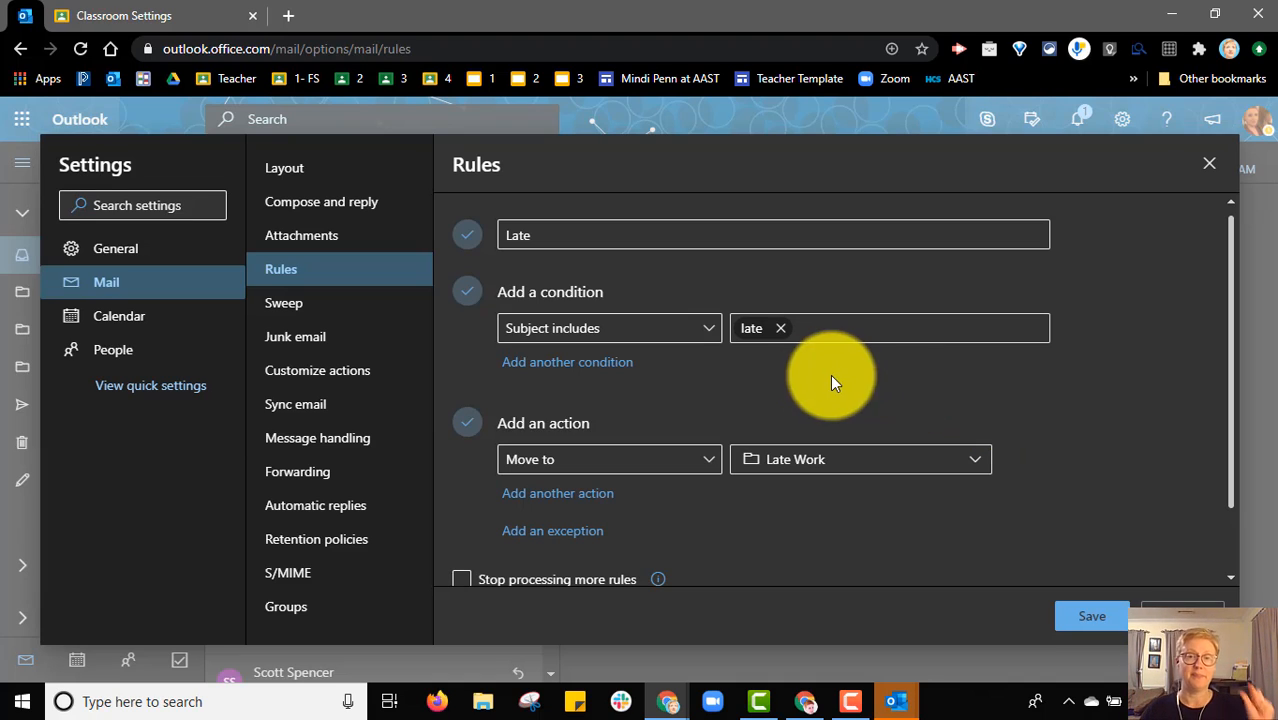
Set the Late rule's action to Move to the Late Work folder and save the rule
scroll(625, 440, "down", 2)
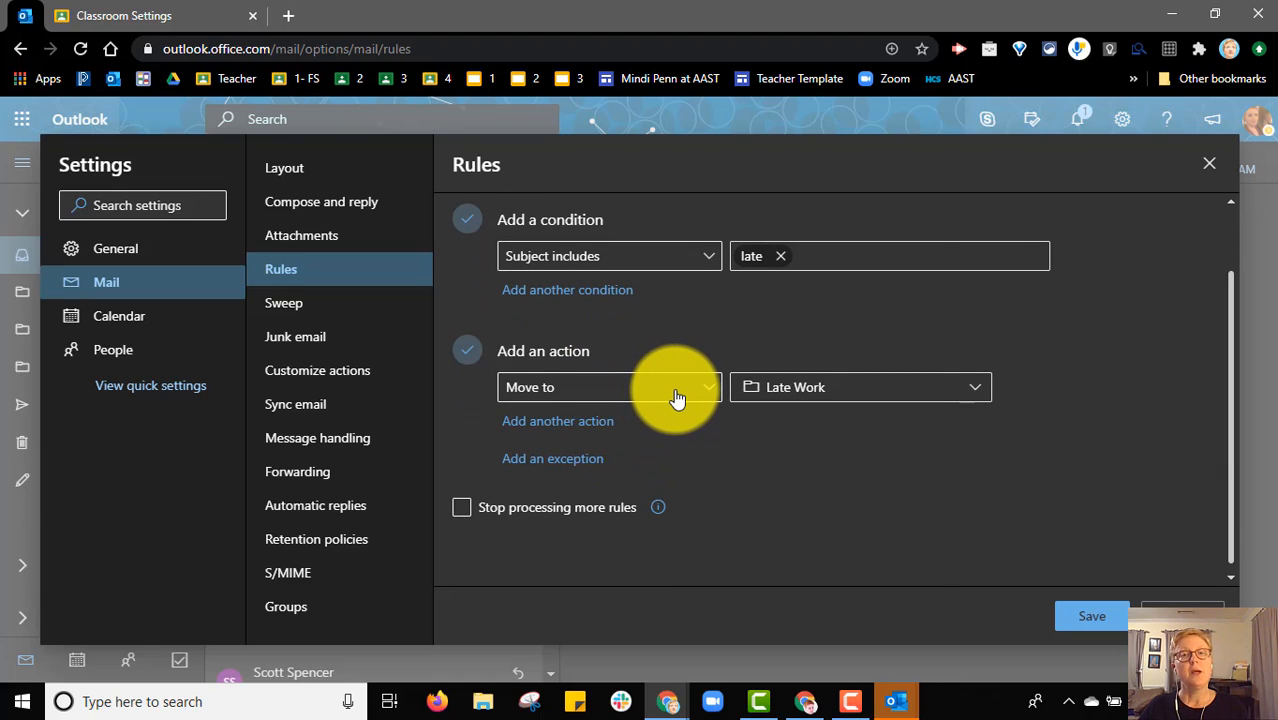
left_click(674, 397)
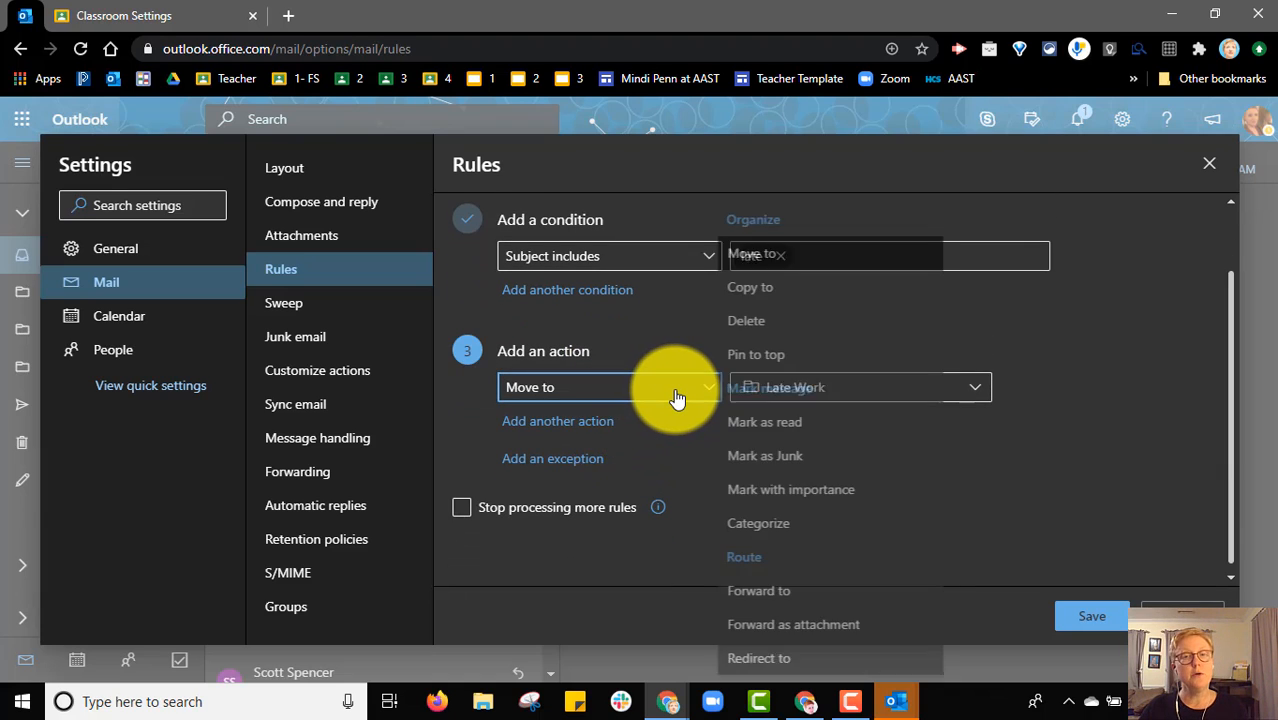
left_click(775, 254)
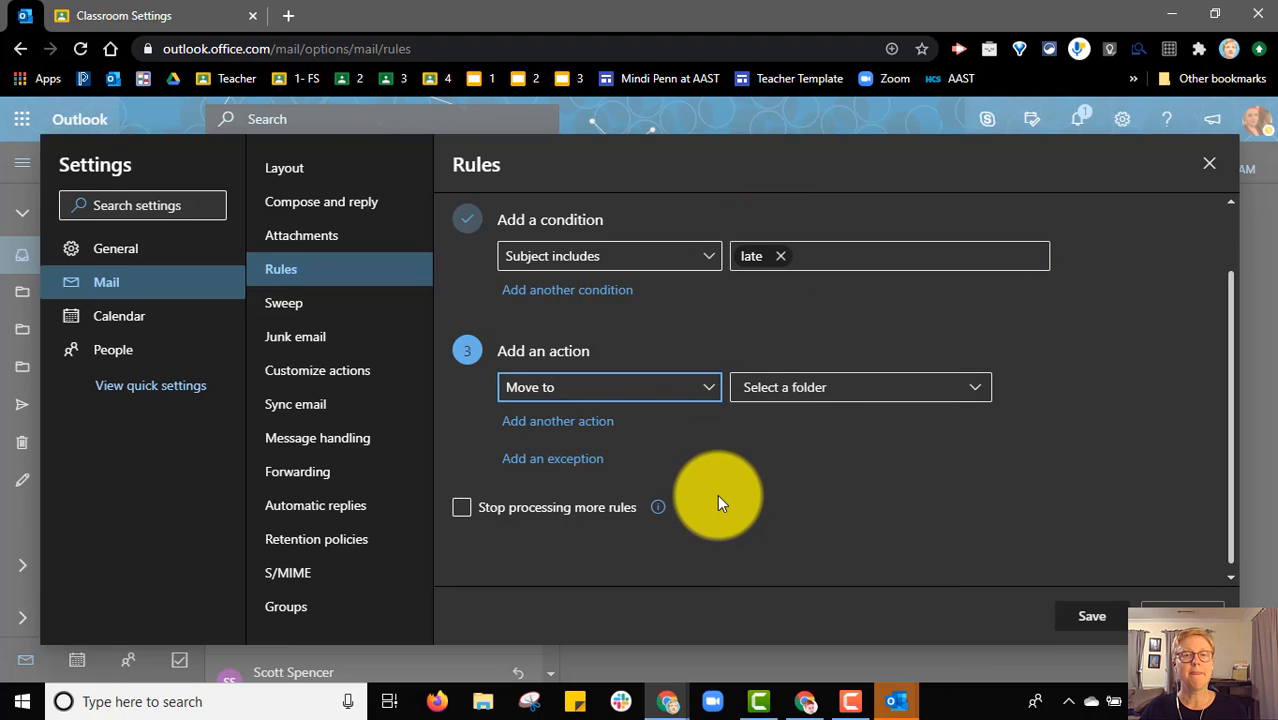
left_click(832, 397)
left_click(833, 397)
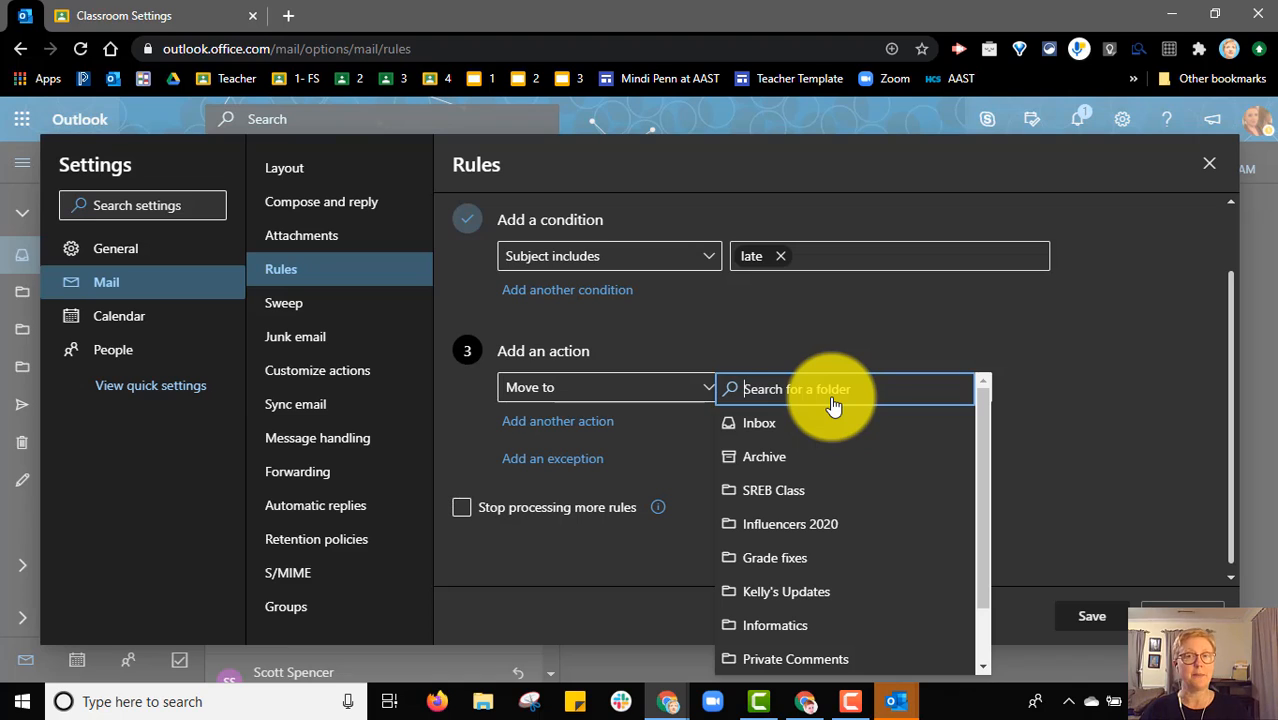
type("Late")
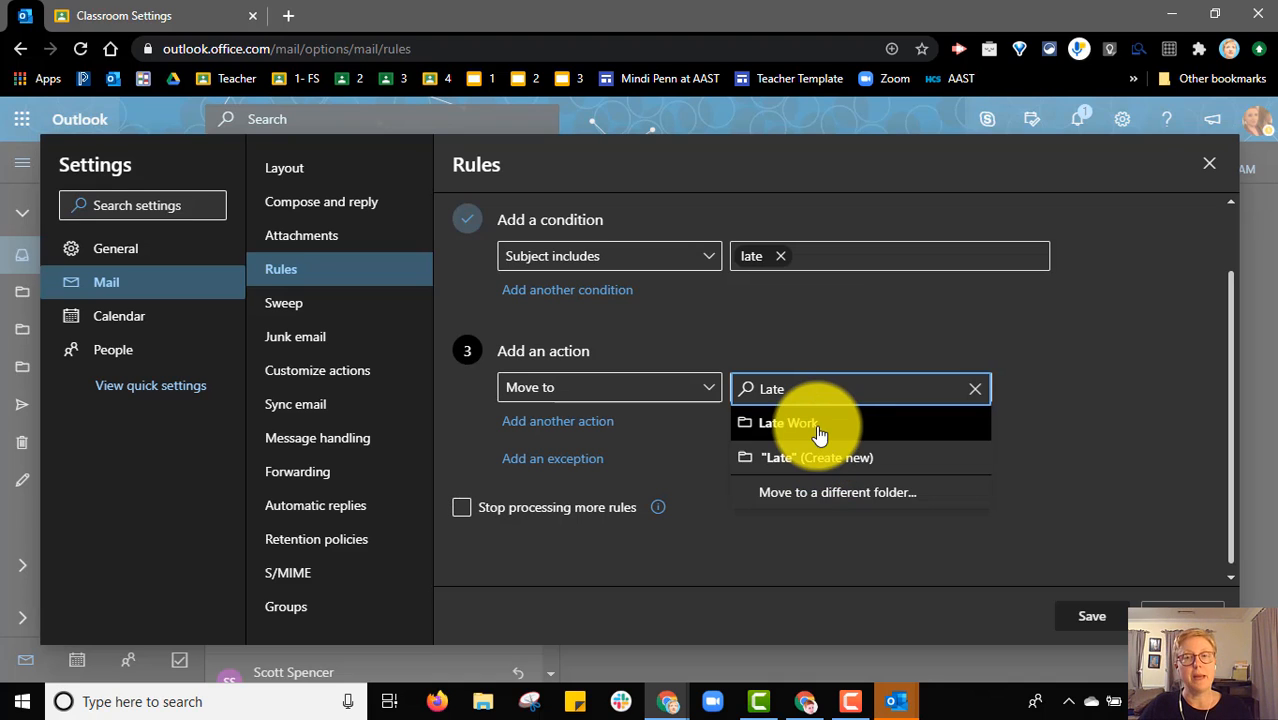
left_click(805, 425)
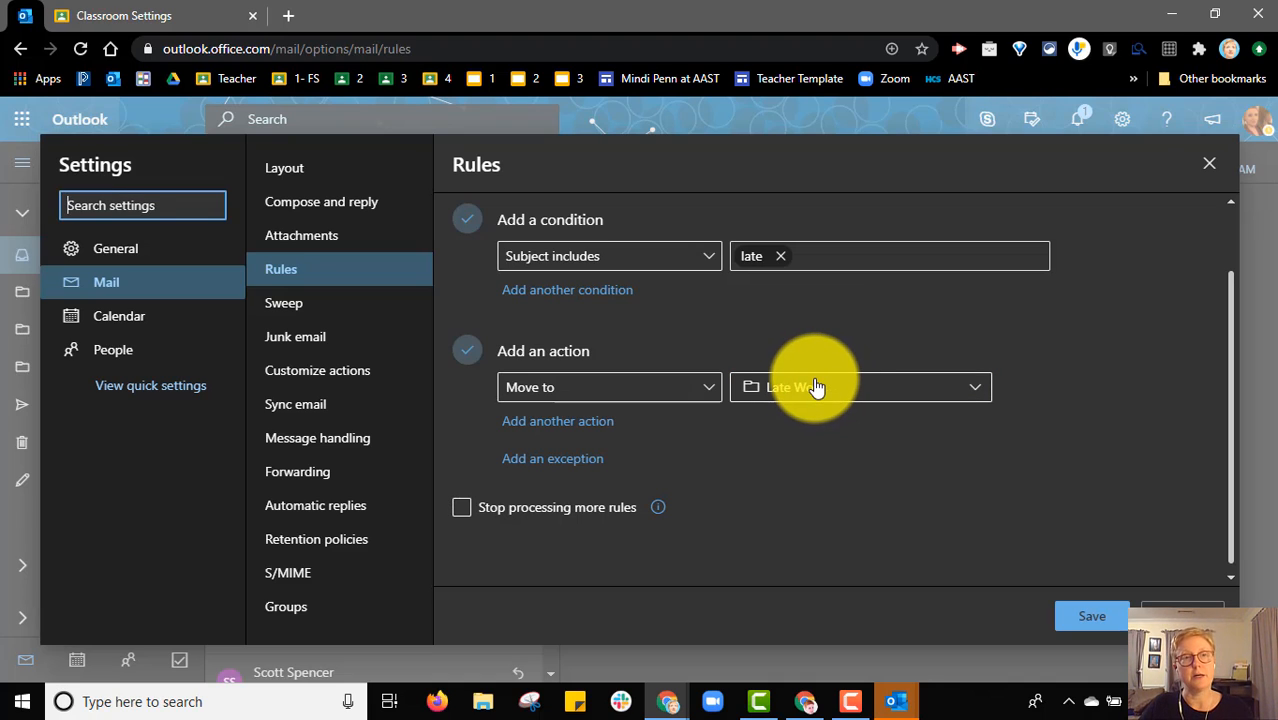
scroll(816, 387, "up", 1)
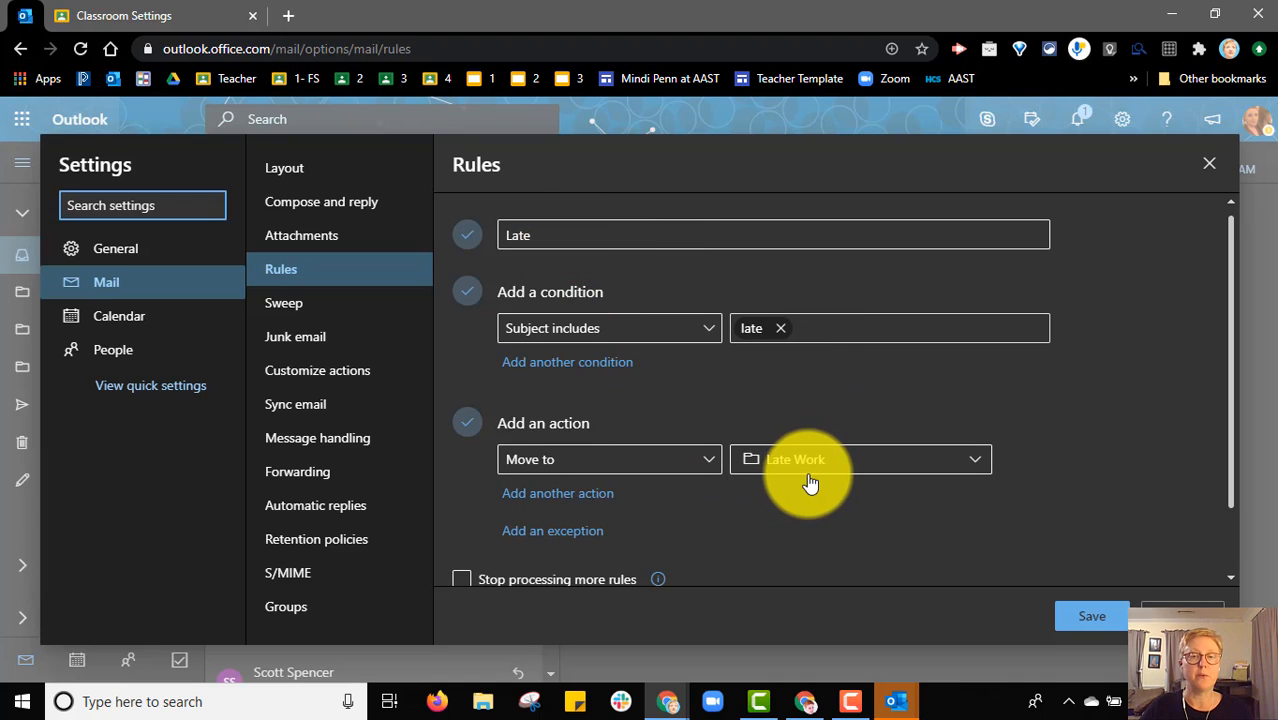
scroll(785, 490, "down", 1)
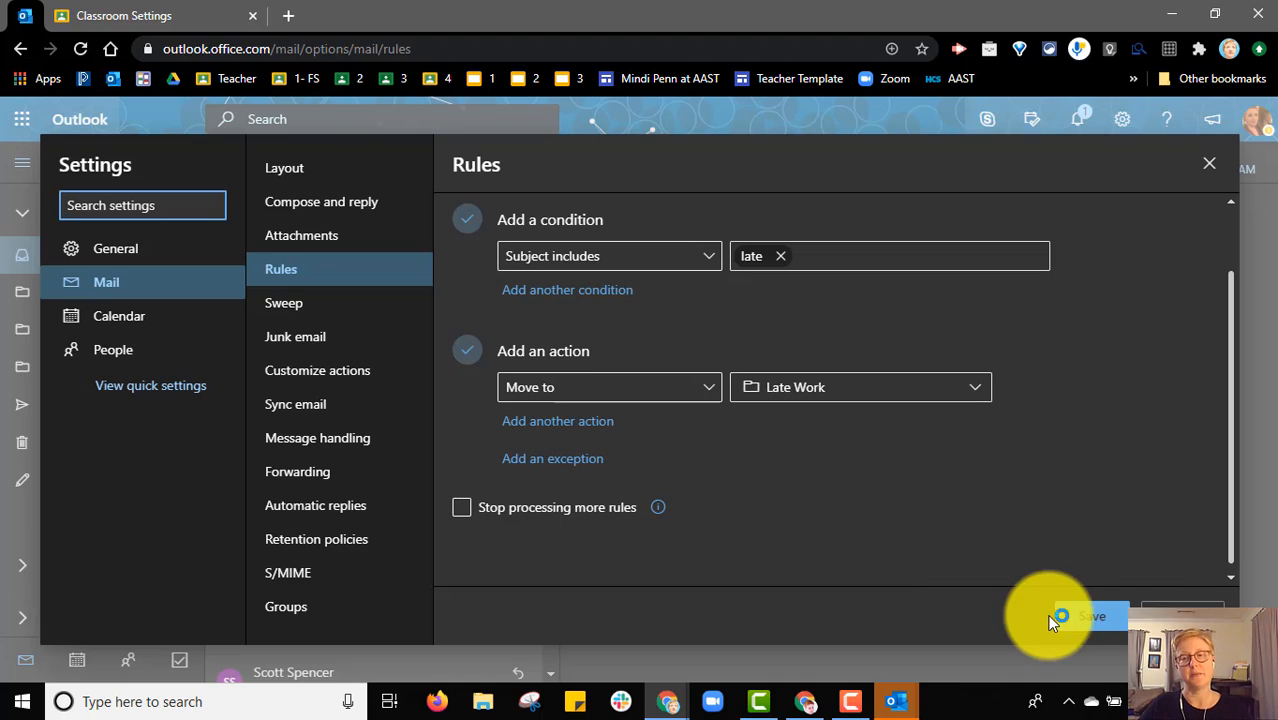
left_click(1086, 618)
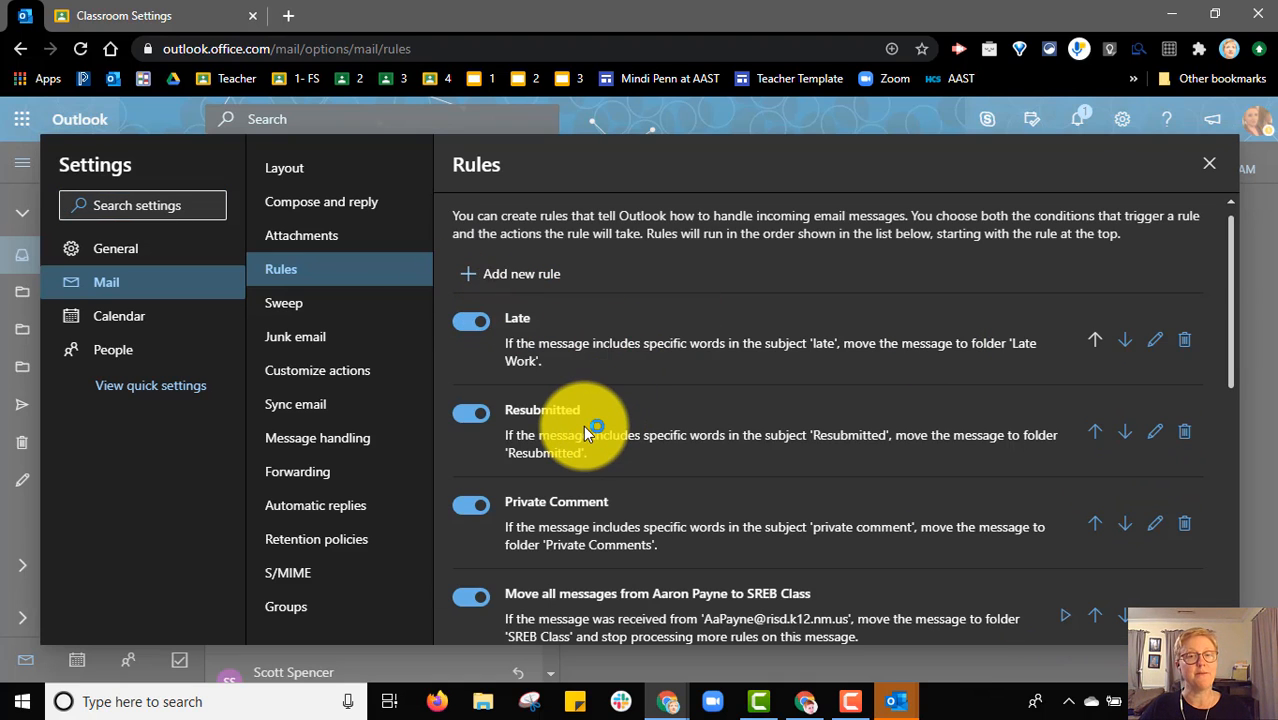
Review the conditions and actions of the Resubmitted and Private Comment rules, save each rule and close the settings
left_click(1152, 438)
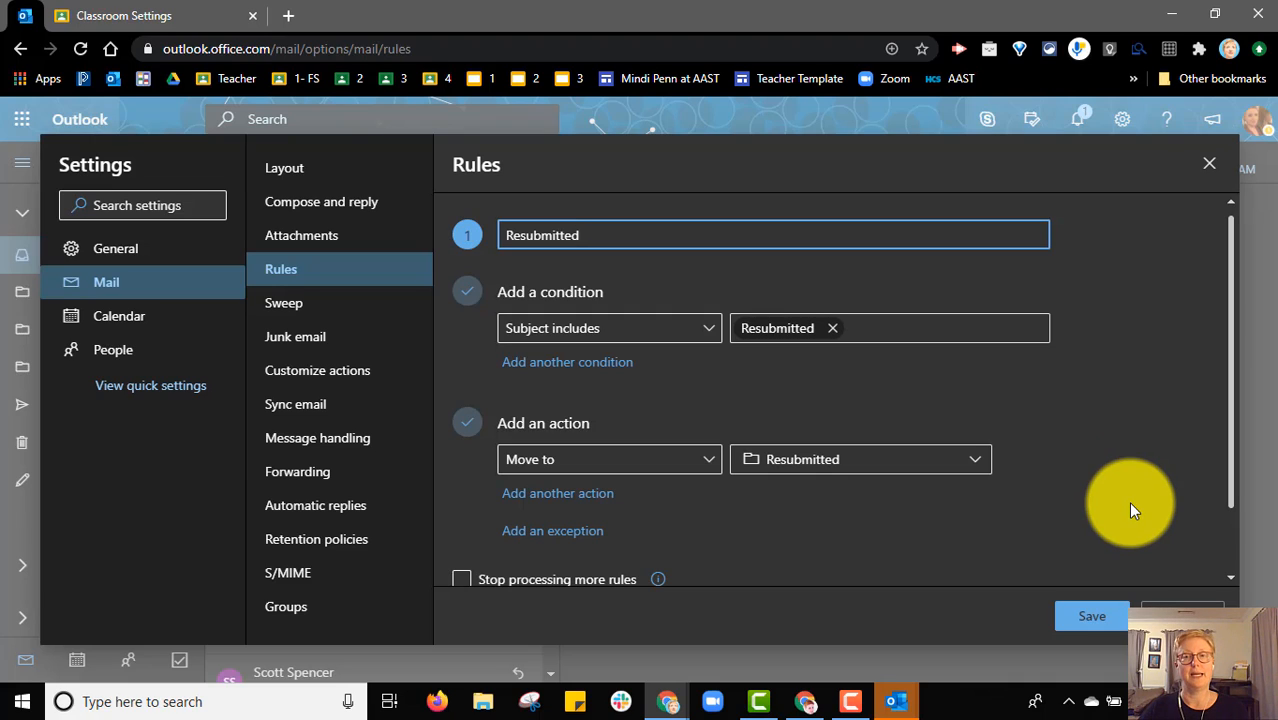
left_click(1090, 614)
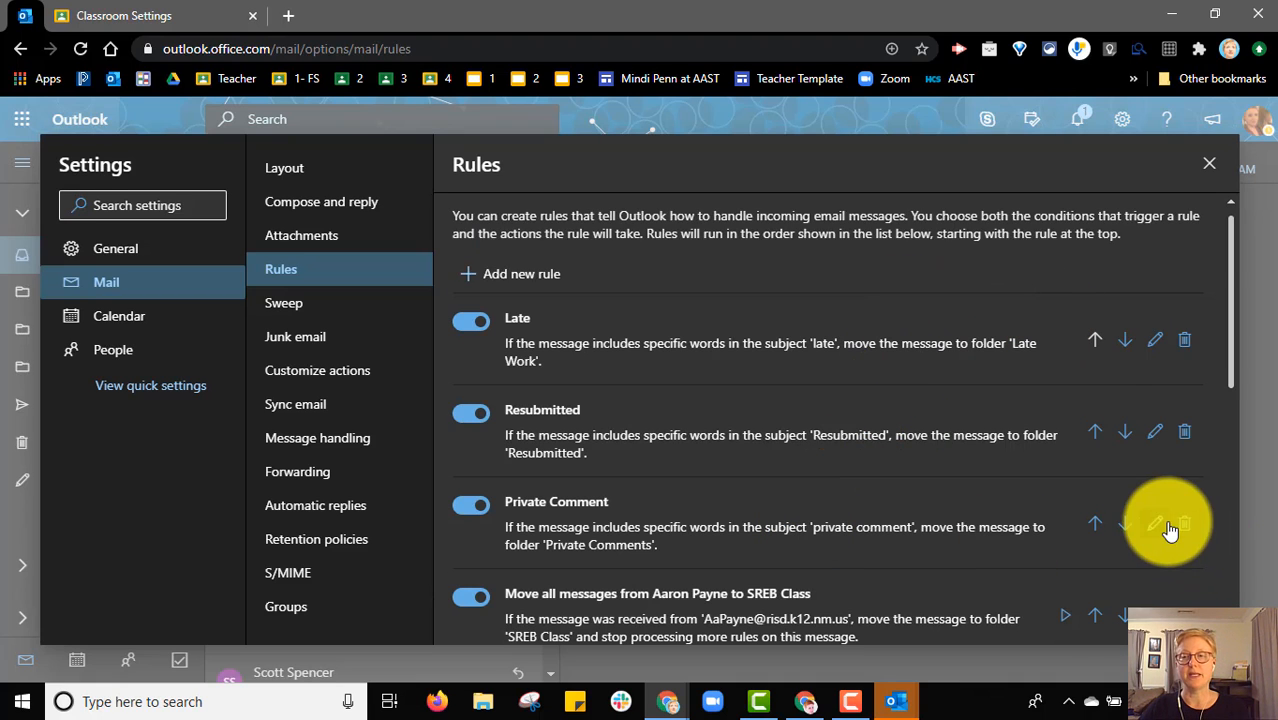
left_click(1155, 524)
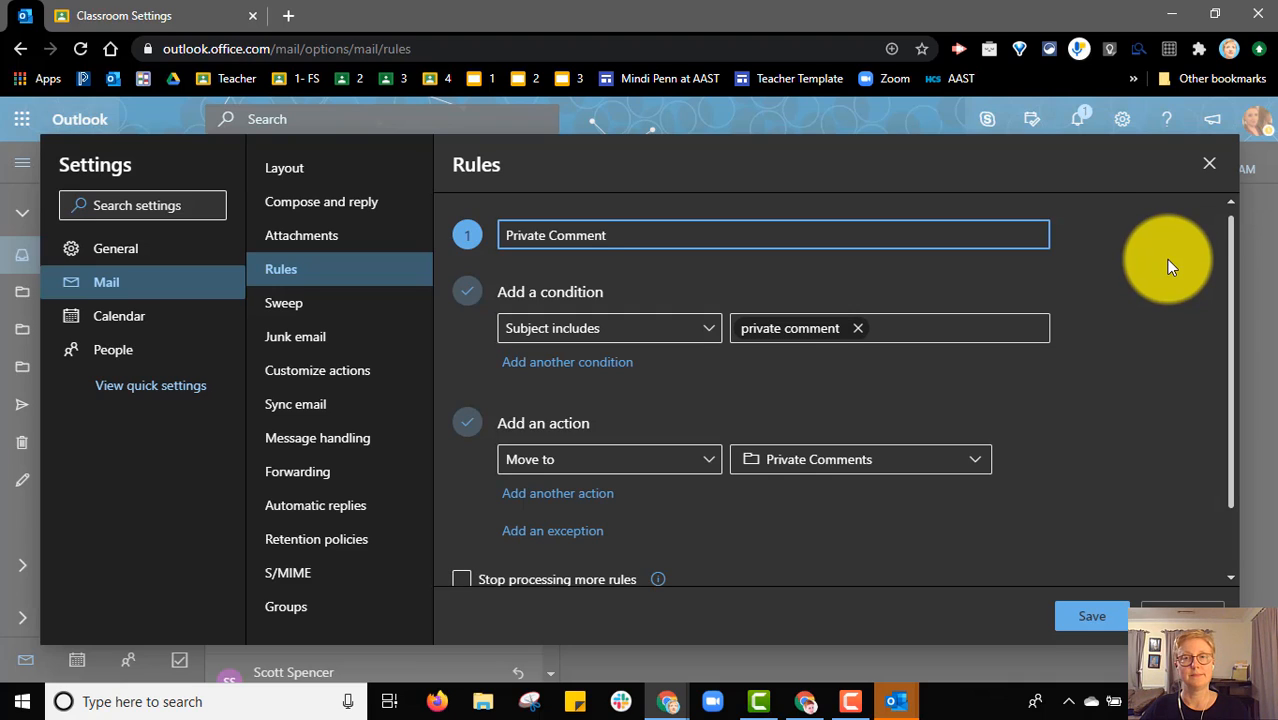
left_click(1099, 619)
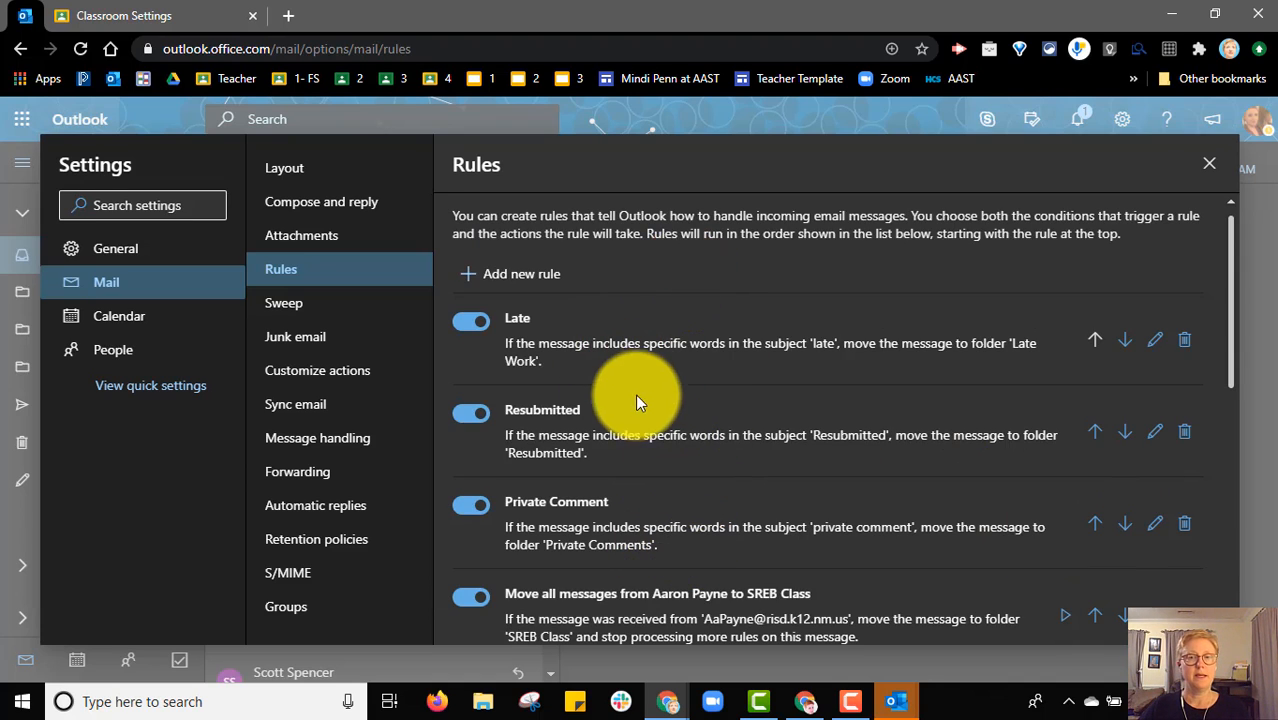
left_click(1212, 172)
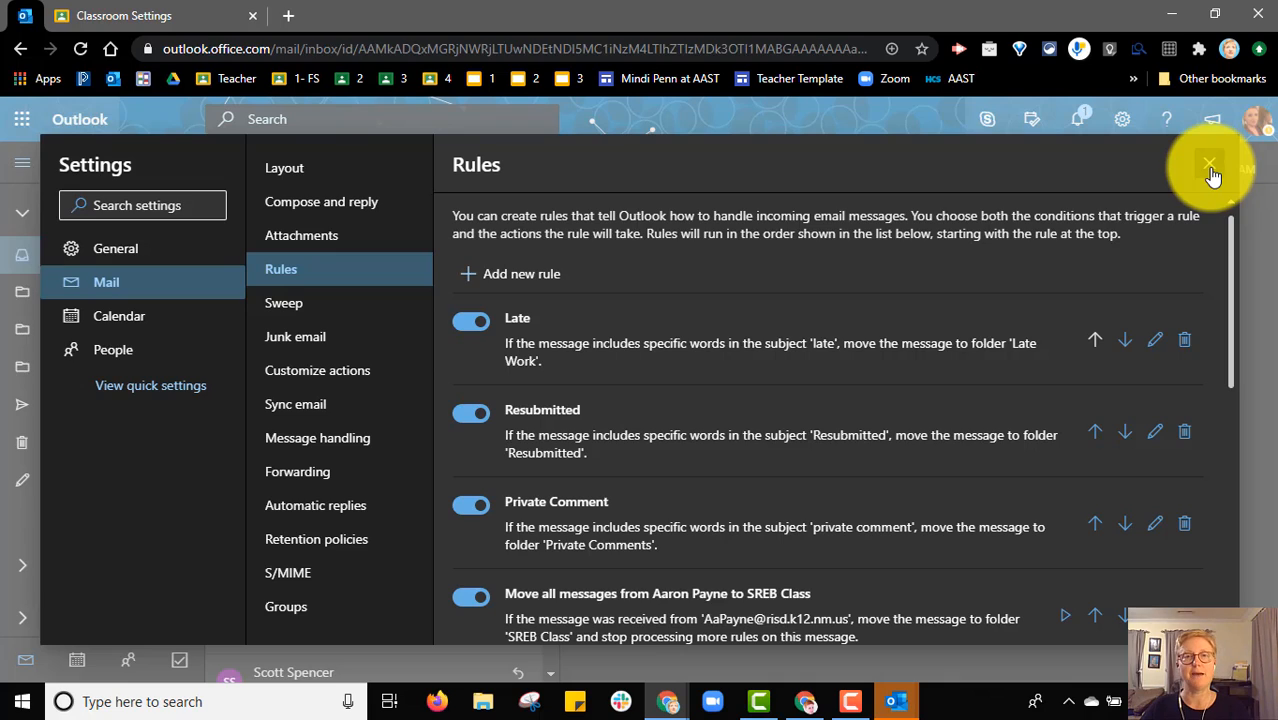
left_click(125, 166)
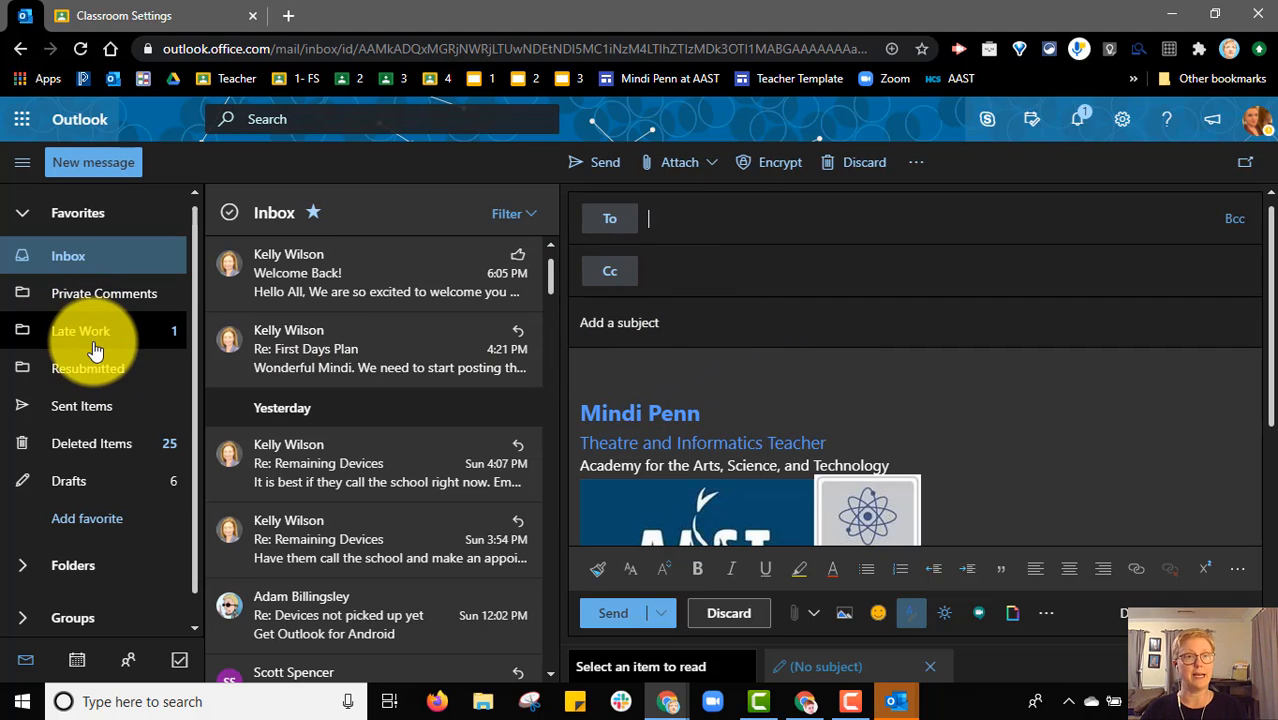
View the Late Work, Inbox and Private Comments folders from Favorites and discard the blank draft message
left_click(154, 346)
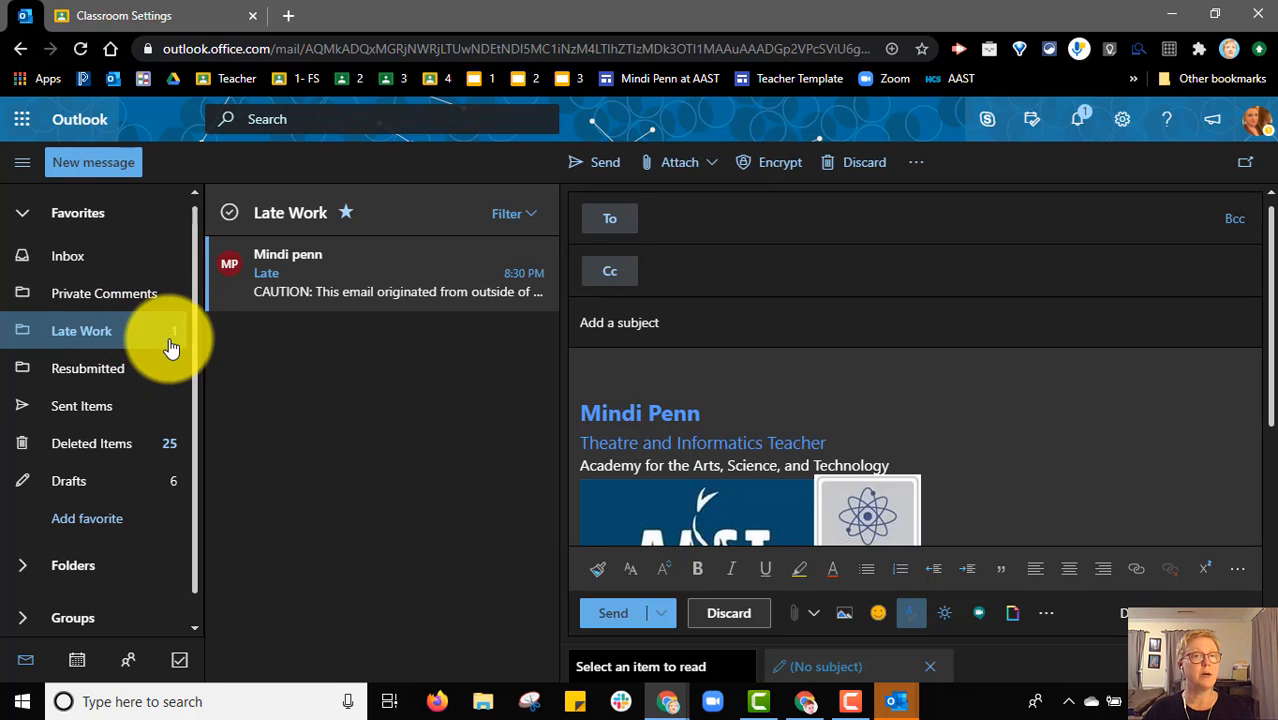
left_click(125, 255)
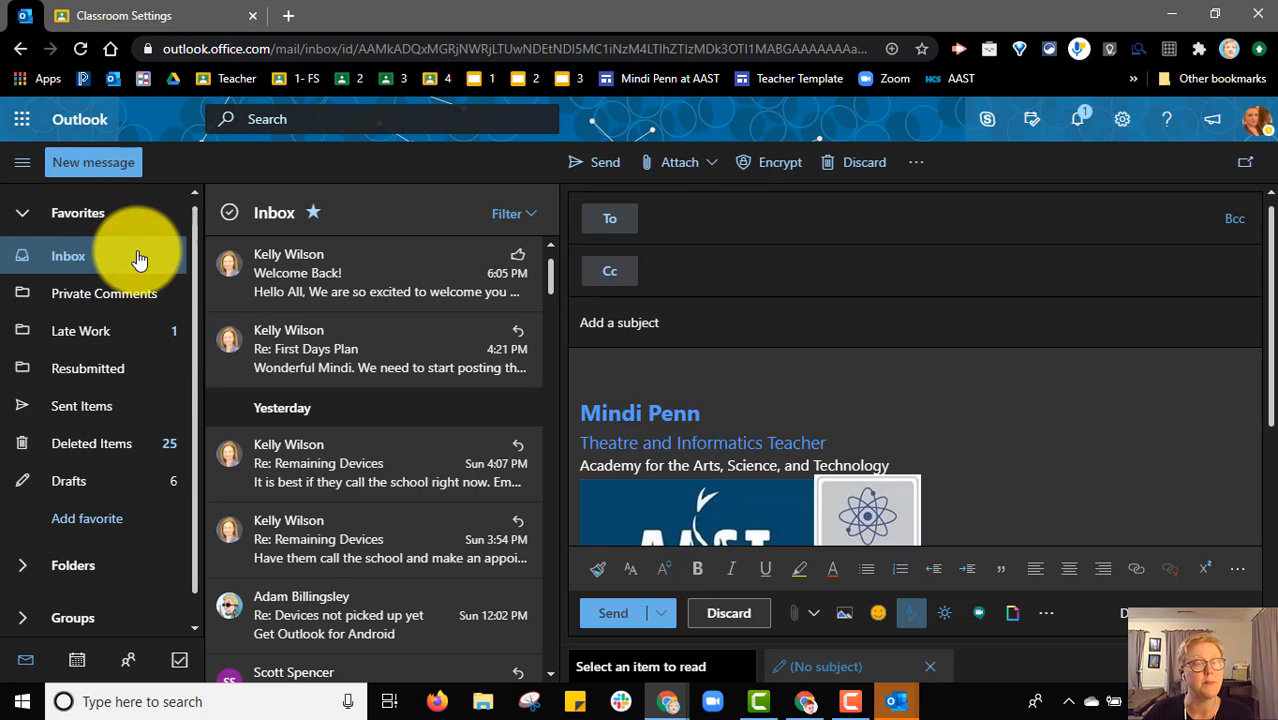
left_click(146, 294)
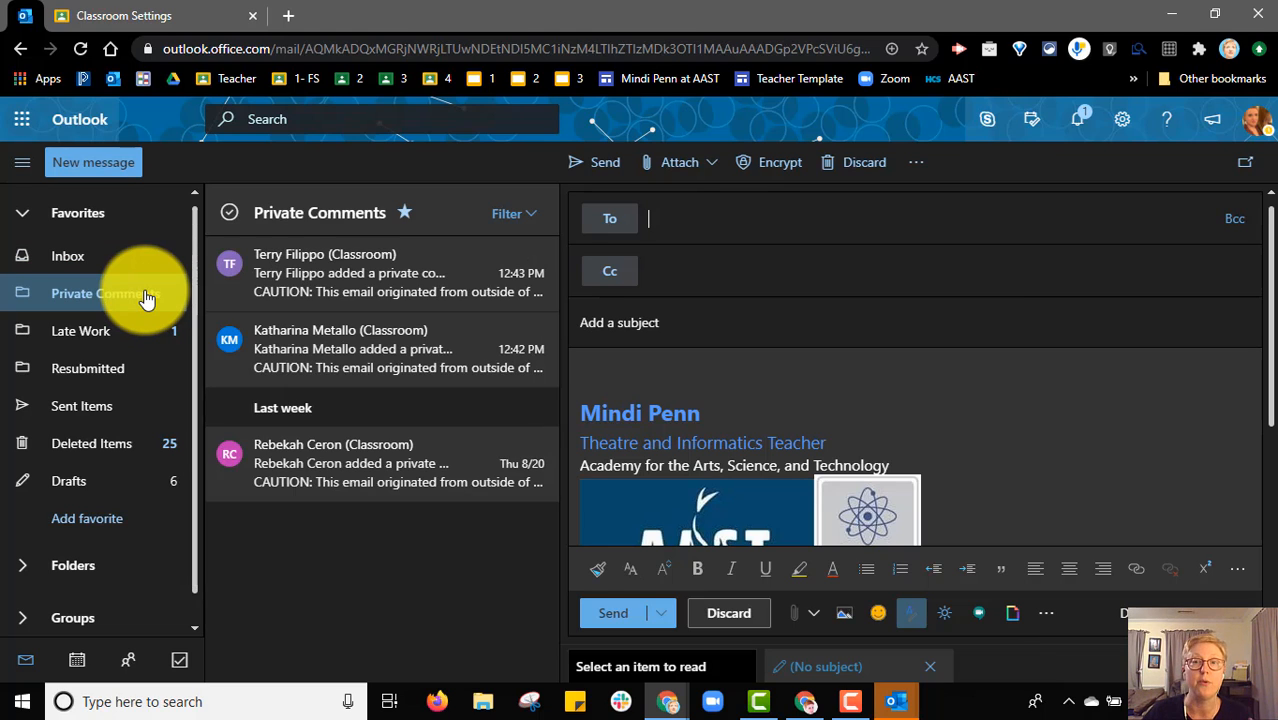
left_click(732, 612)
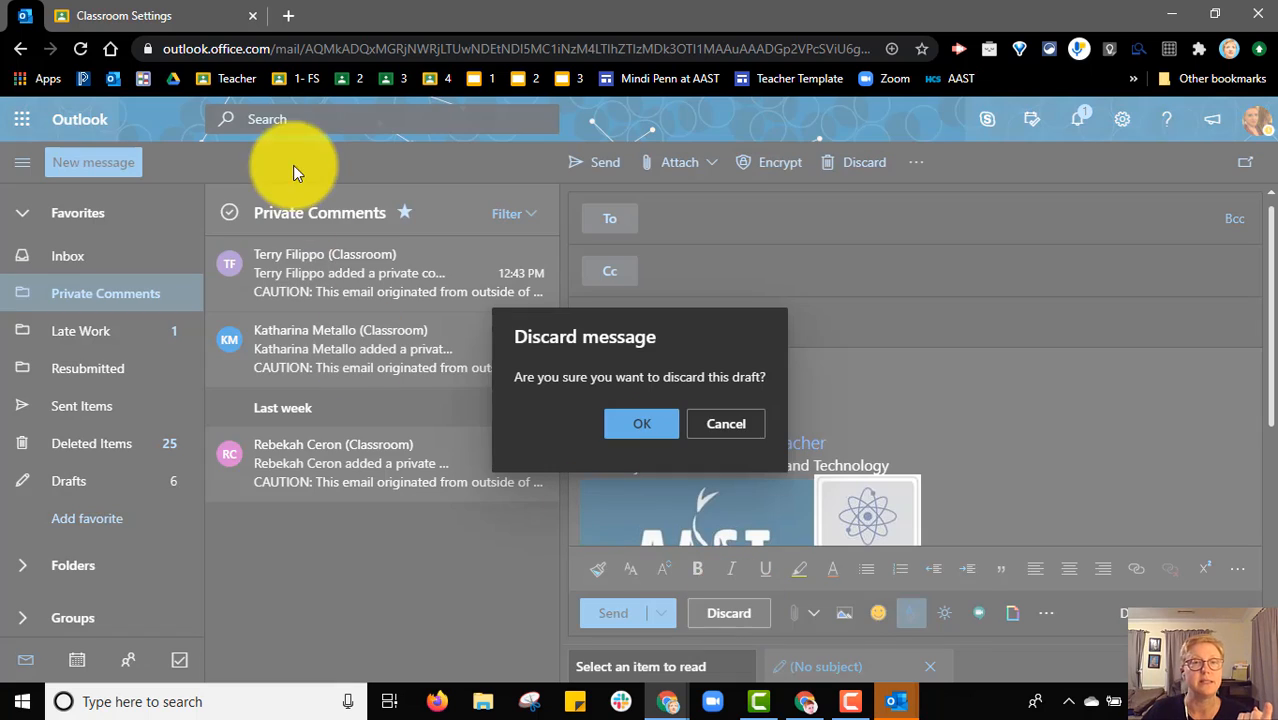
left_click(641, 423)
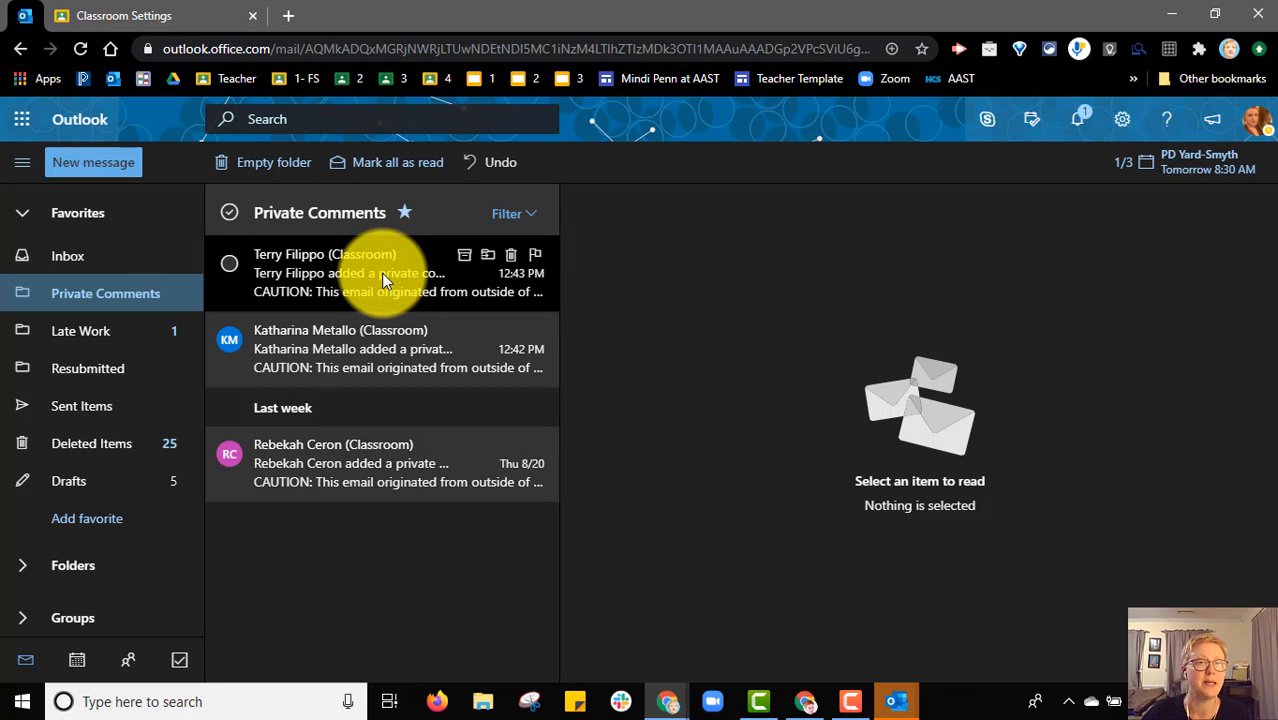
Read the newest private comment notification, follow its Reply link to the Classroom submission and return to the Outlook mailbox
left_click(281, 276)
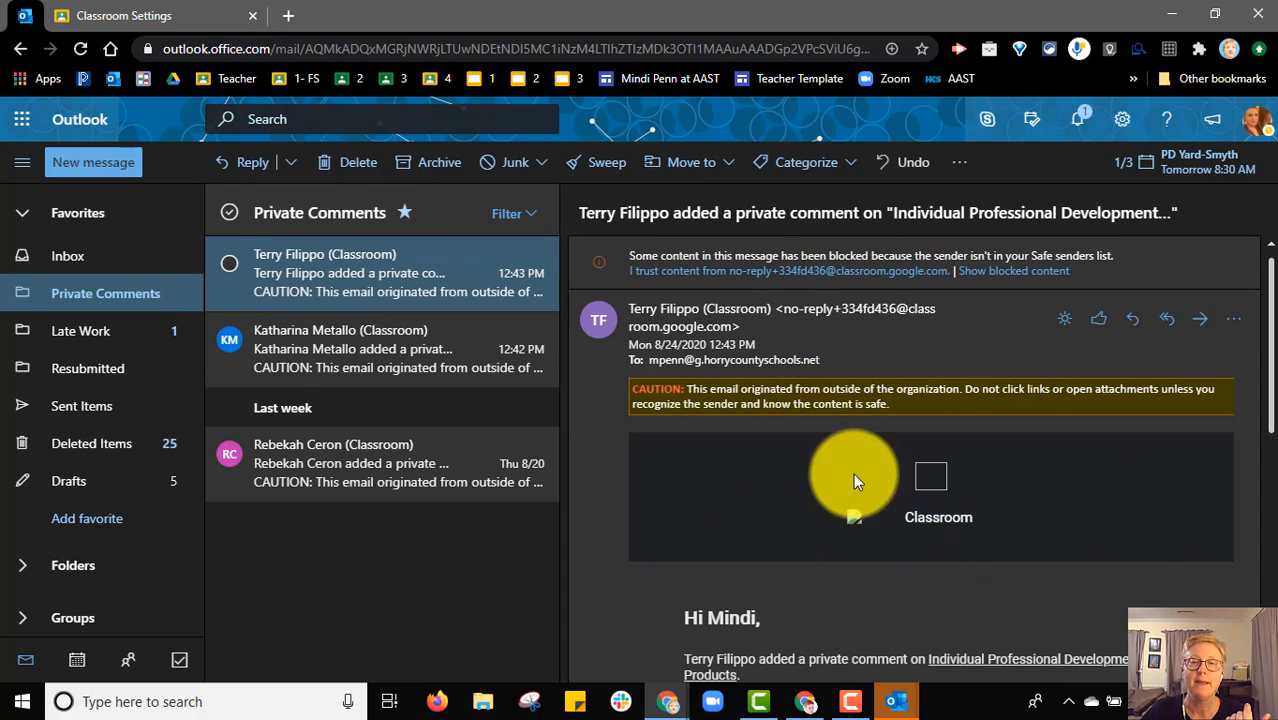
scroll(866, 415, "down", 1)
scroll(863, 407, "down", 5)
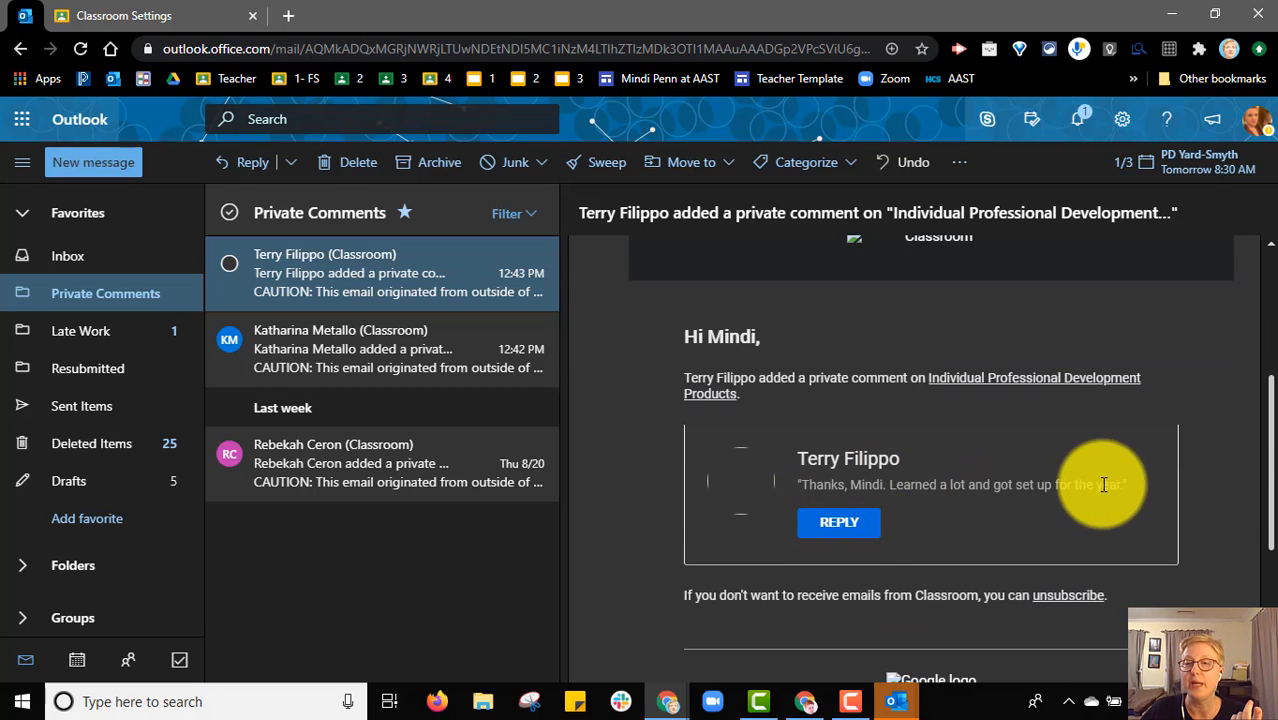
left_click(850, 533)
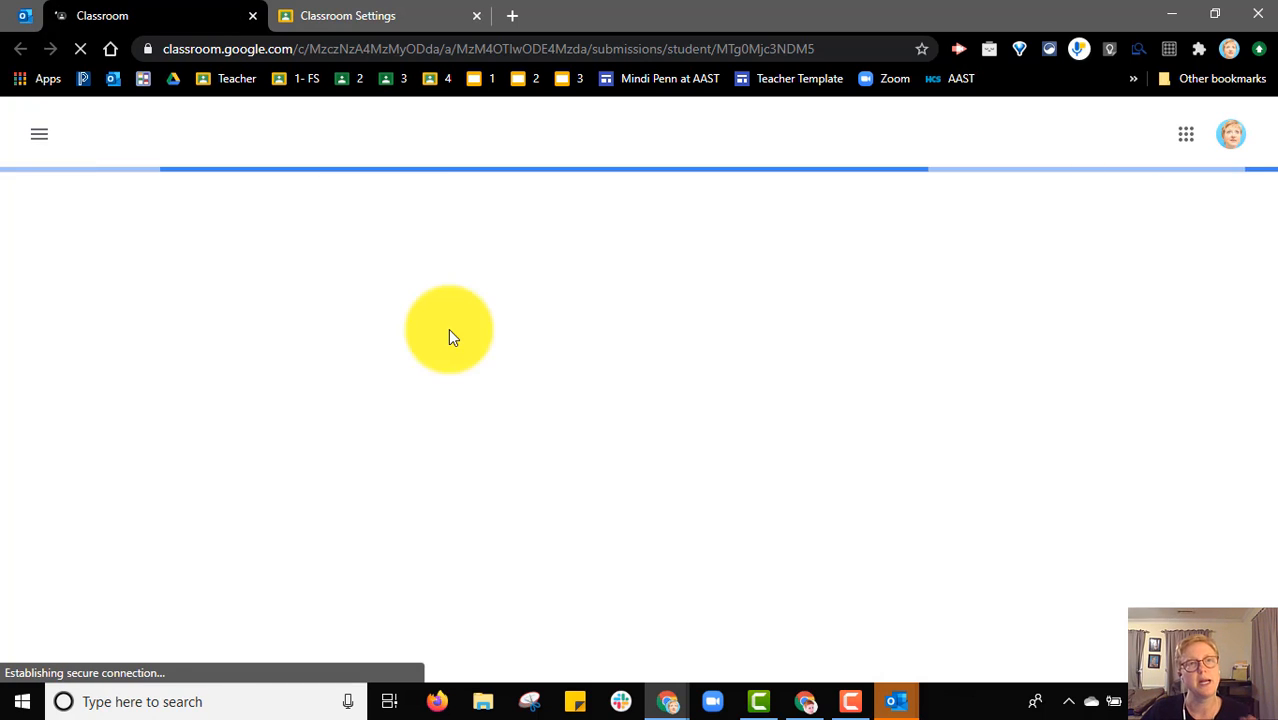
left_click(24, 15)
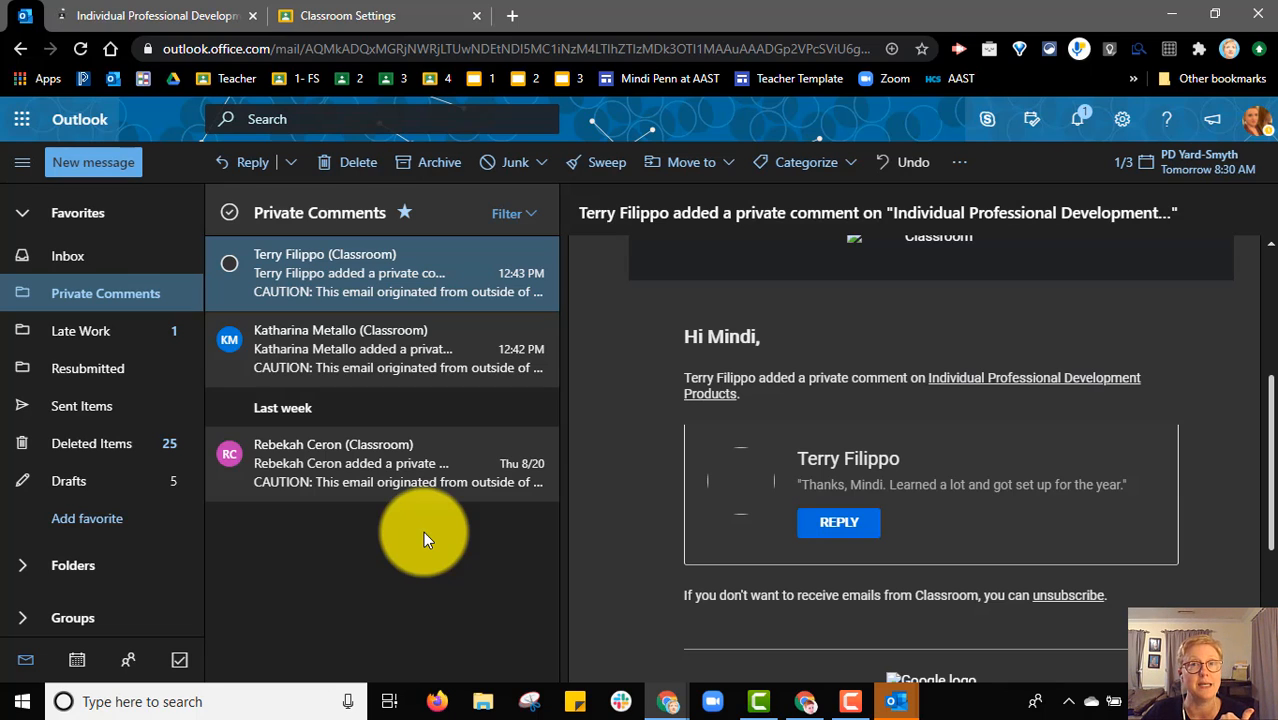
Browse the Inbox message list back to the messages from early August
left_click(91, 245)
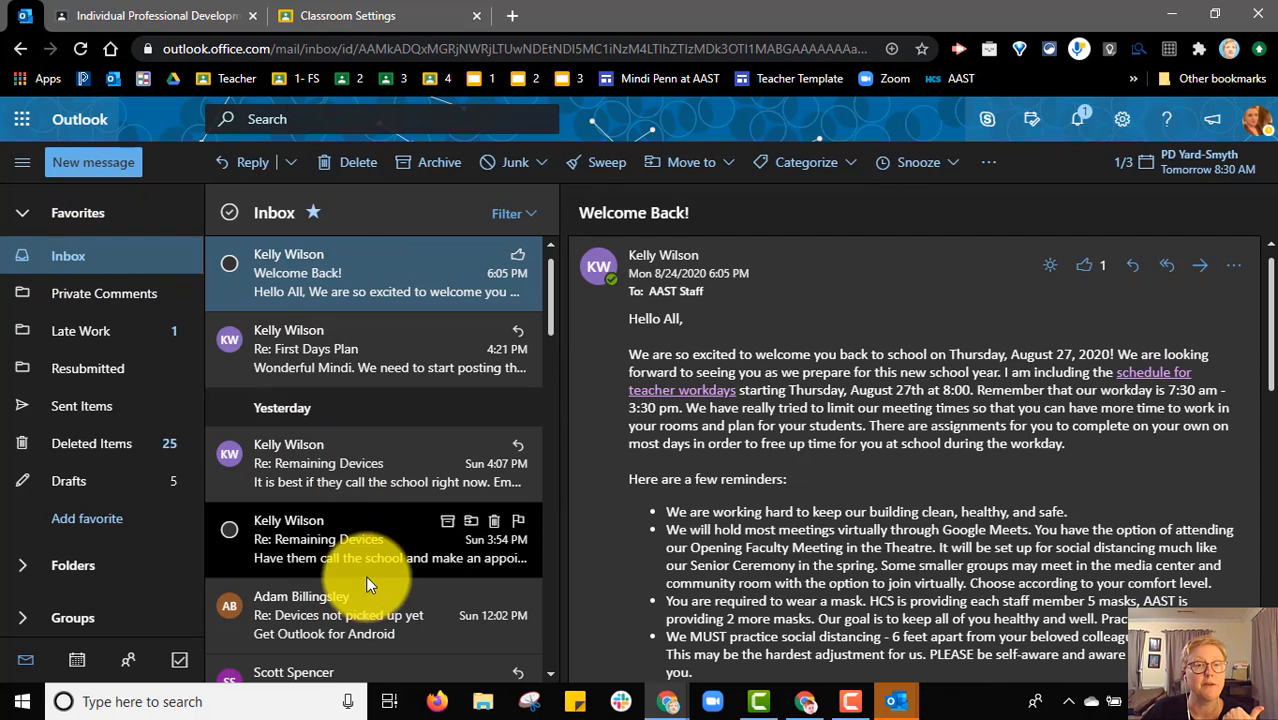
scroll(368, 565, "down", 15)
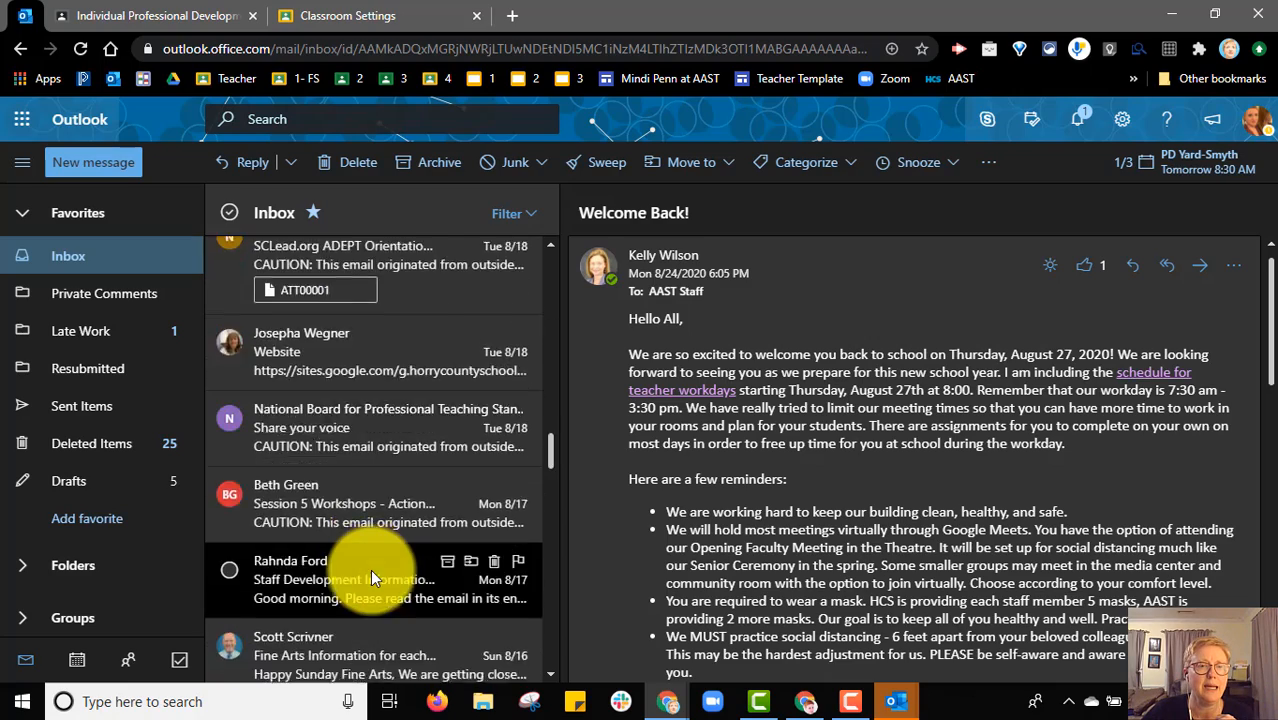
scroll(371, 578, "down", 15)
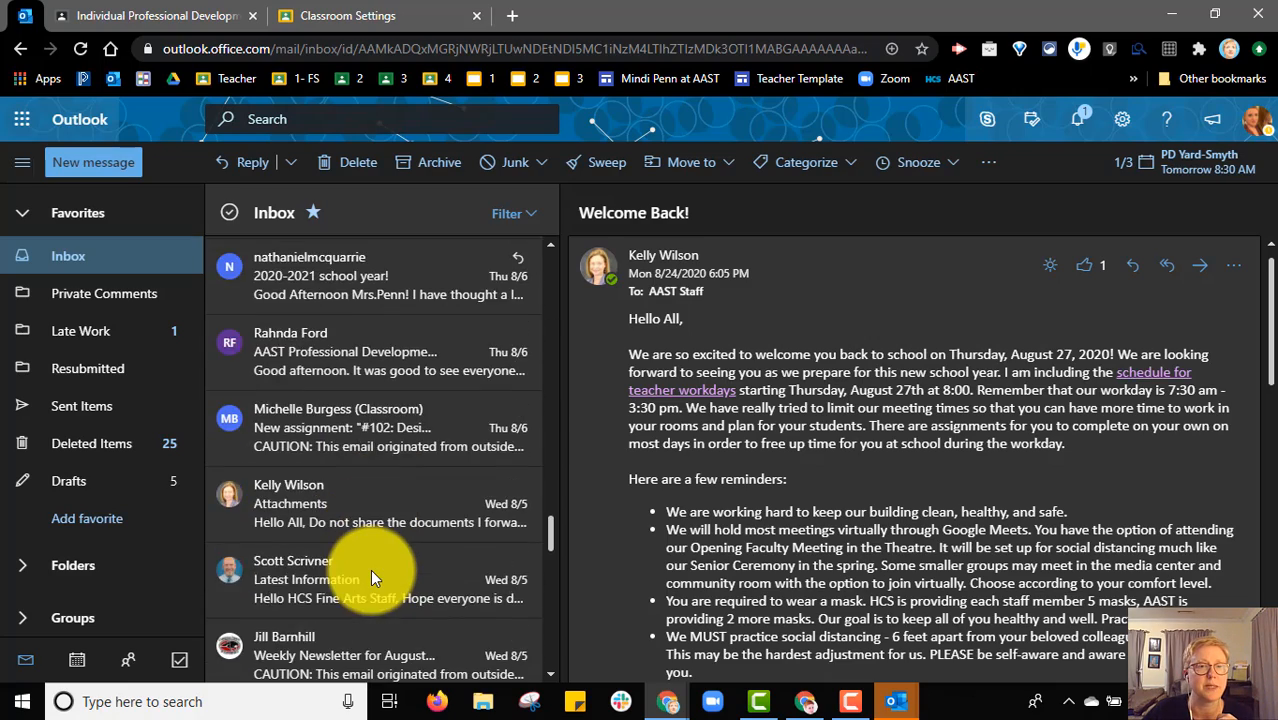
scroll(370, 570, "down", 6)
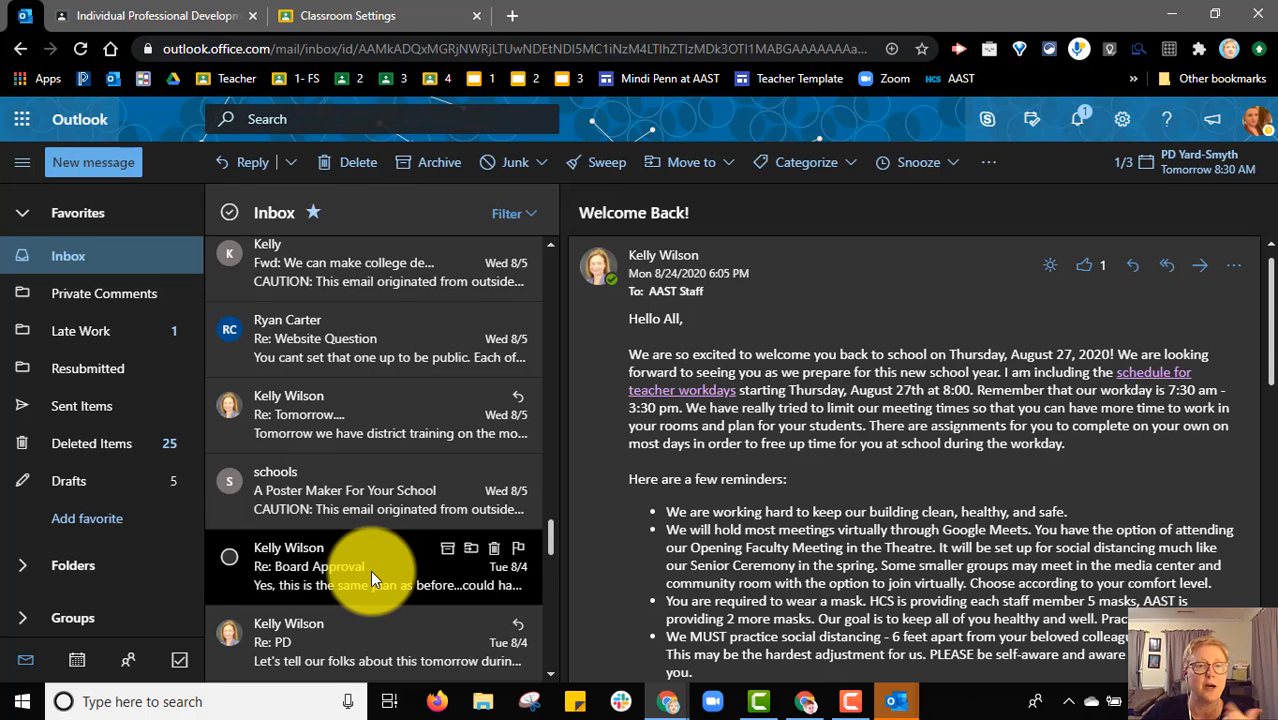
scroll(370, 570, "down", 4)
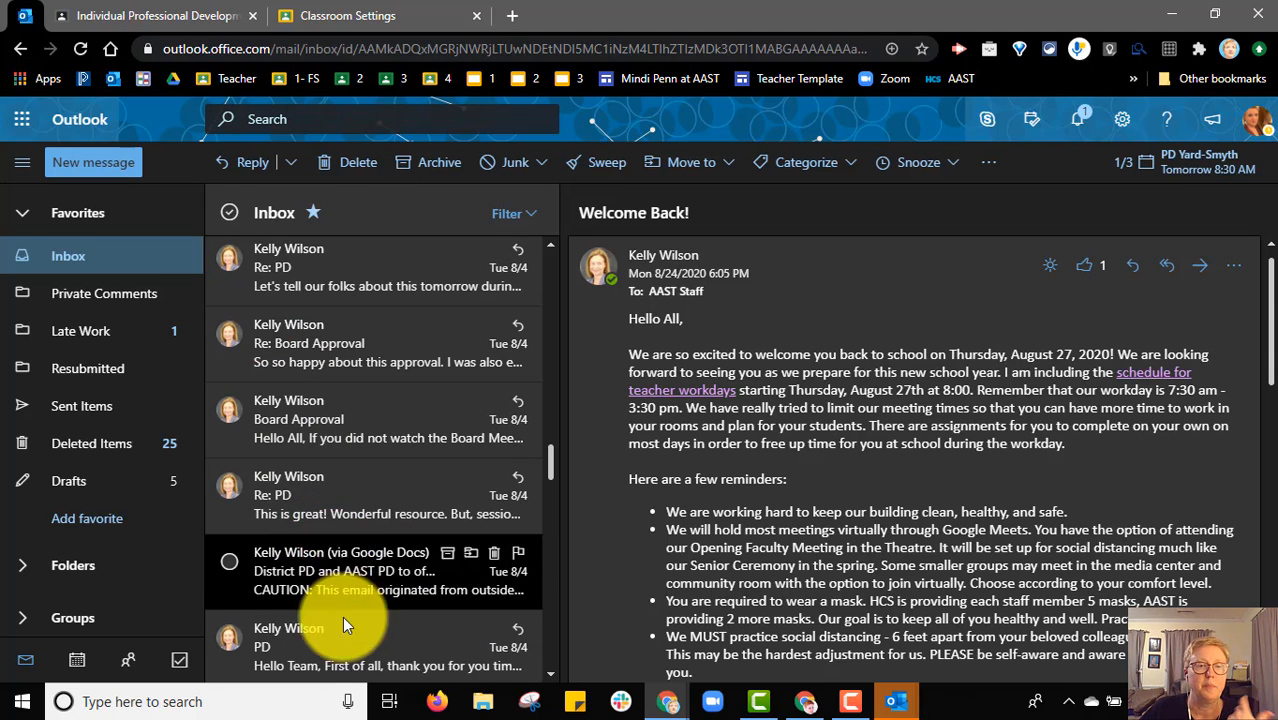
Open the "Re: PD" message from 8/4 and view its Junk options without applying any
left_click(347, 263)
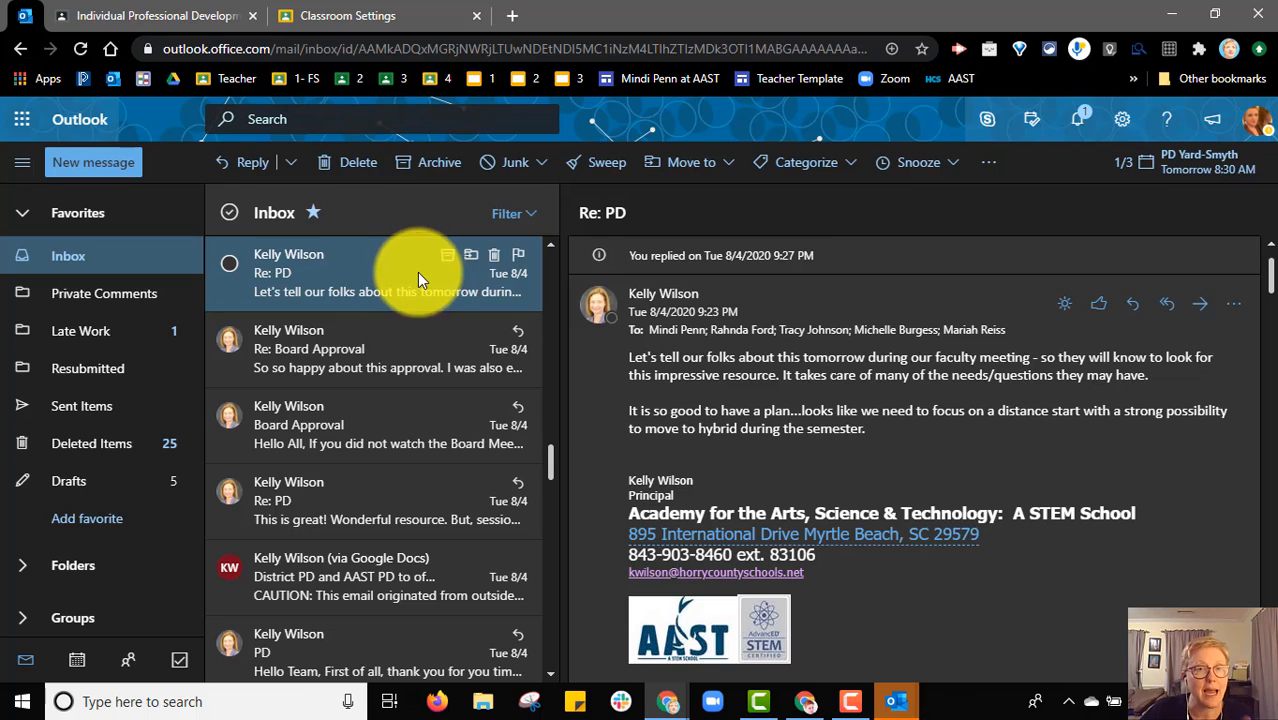
left_click(522, 163)
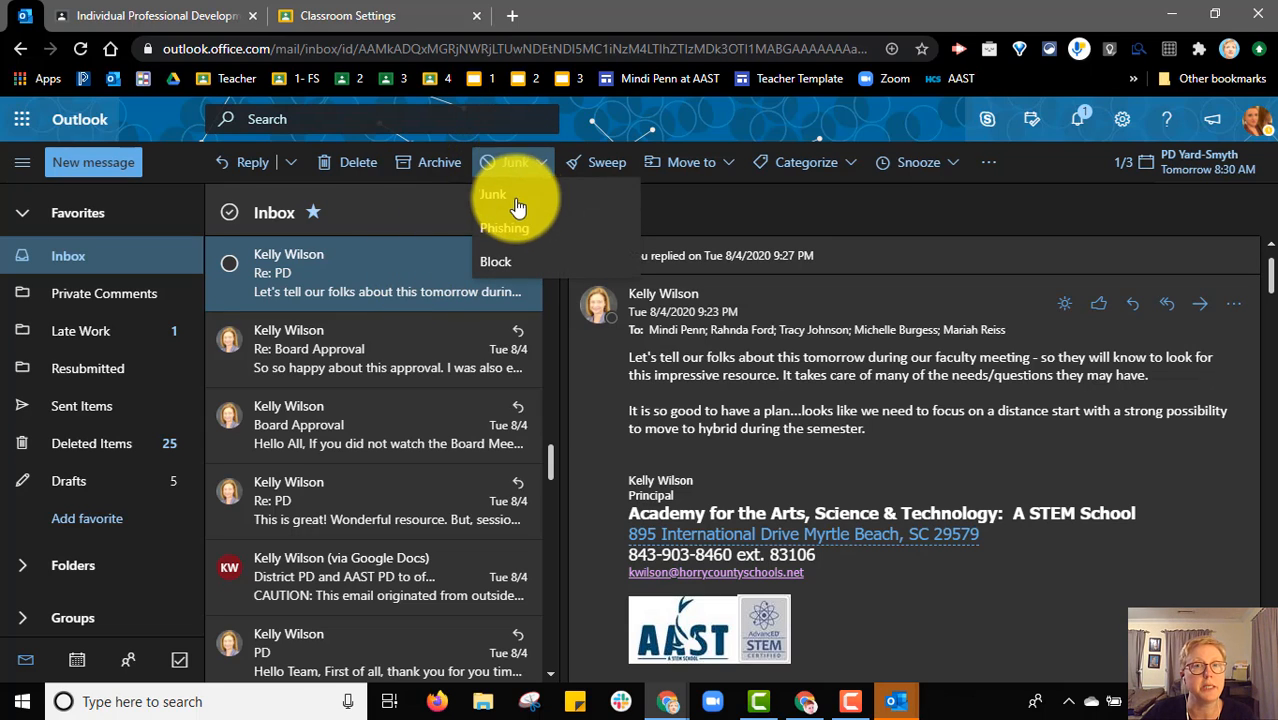
left_click(753, 208)
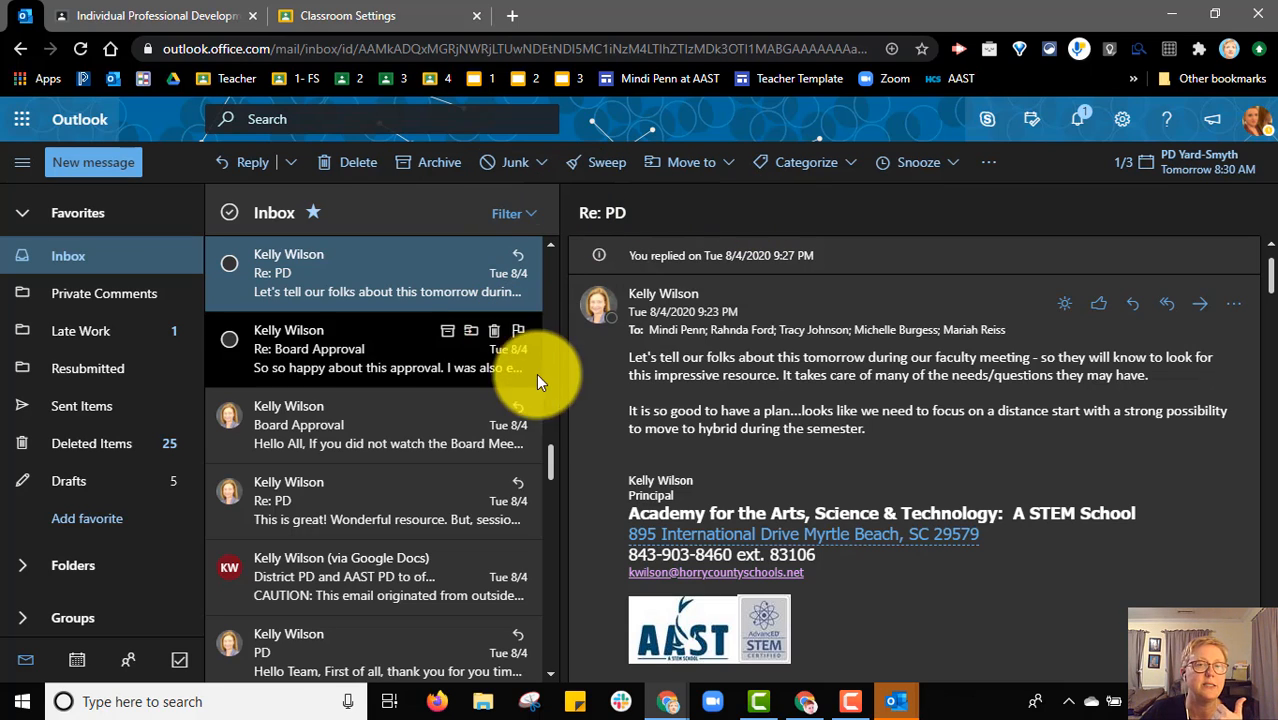
Return to the newest Inbox messages and examine the open "Re: PD" message down to its disclaimer footer and back
left_click_drag(547, 458, 535, 251)
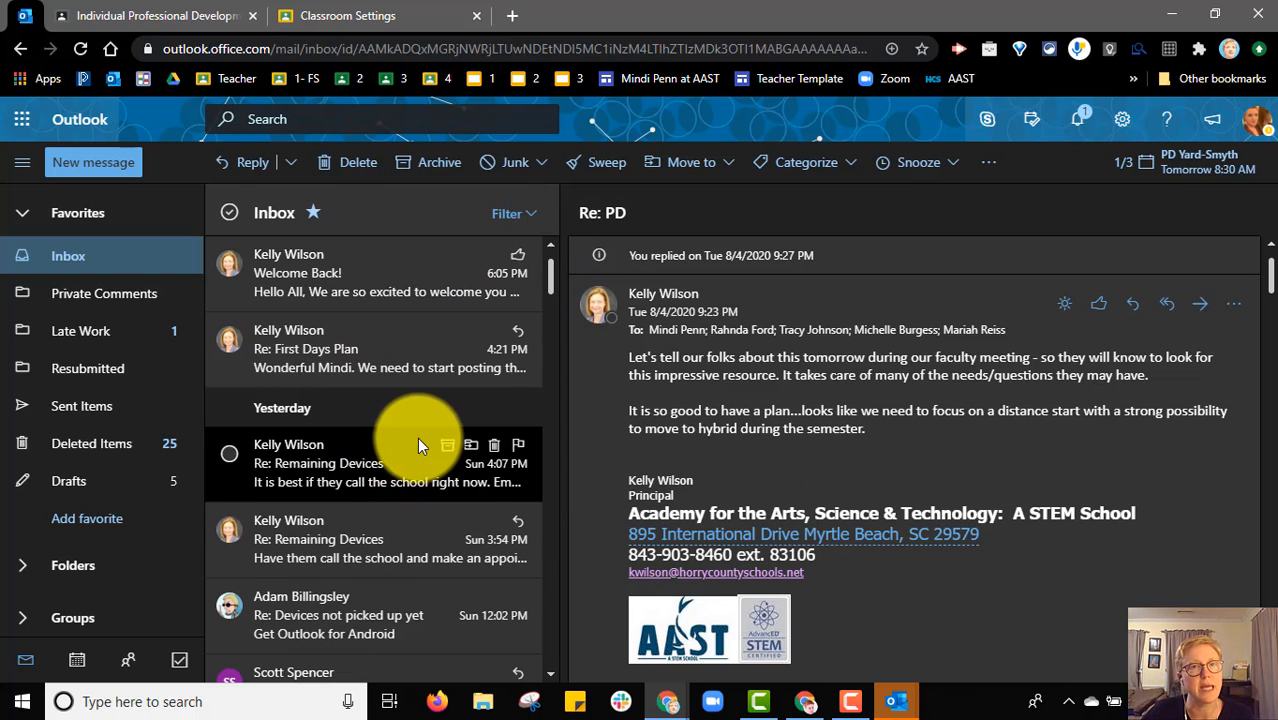
scroll(905, 445, "down", 4)
scroll(915, 452, "down", 15)
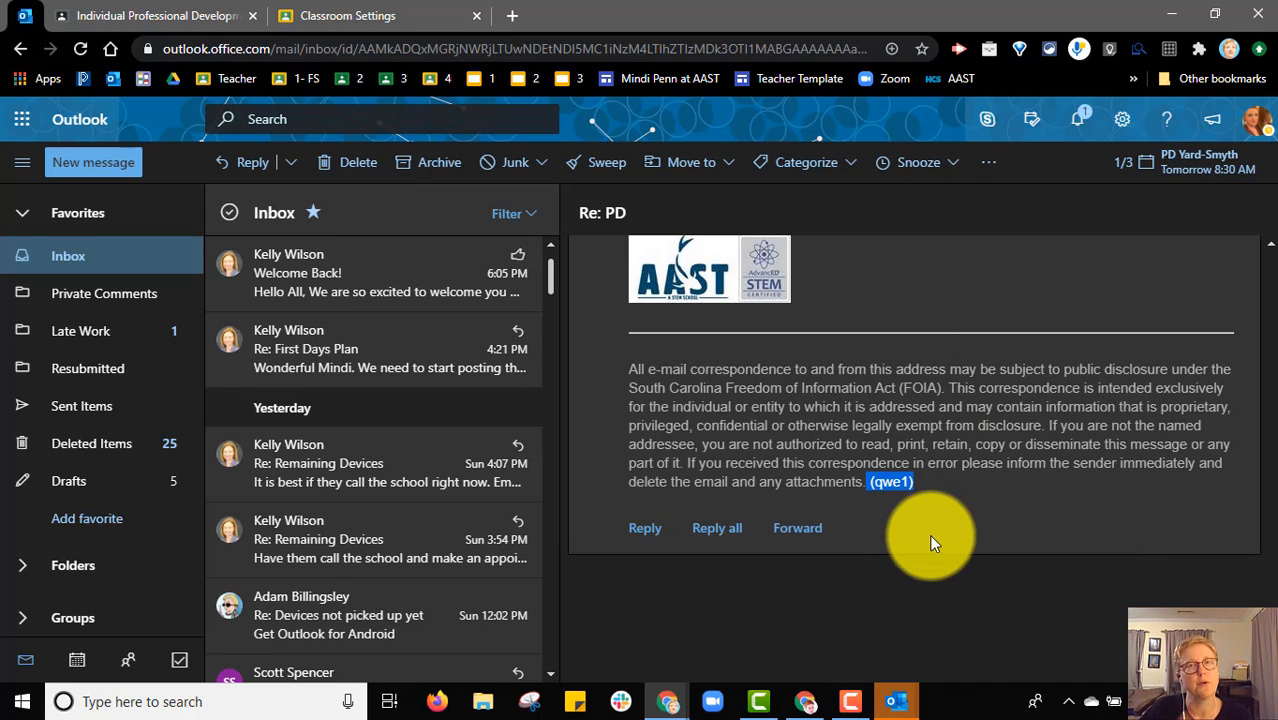
left_click(899, 515)
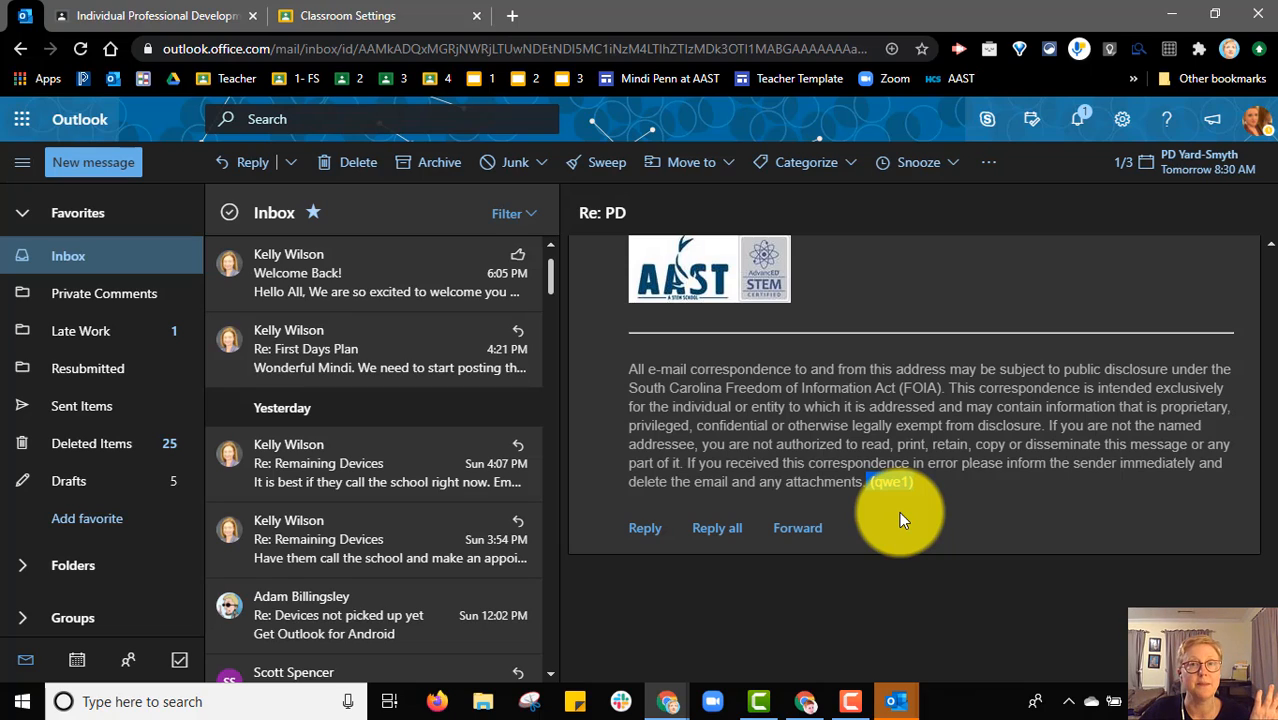
scroll(889, 464, "up", 10)
scroll(885, 456, "up", 10)
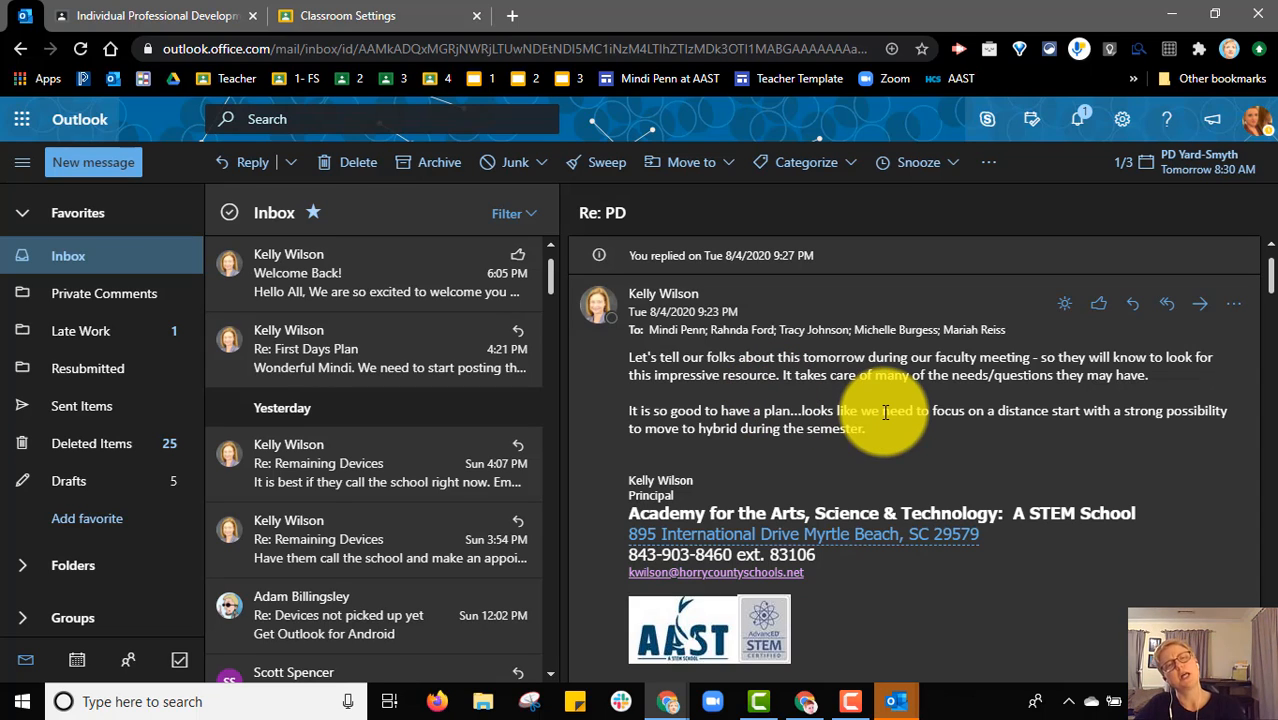
Try the Sweep option to always keep the latest message from the "Welcome Back!" sender and move the rest to Deleted Items, without applying it
left_click(350, 260)
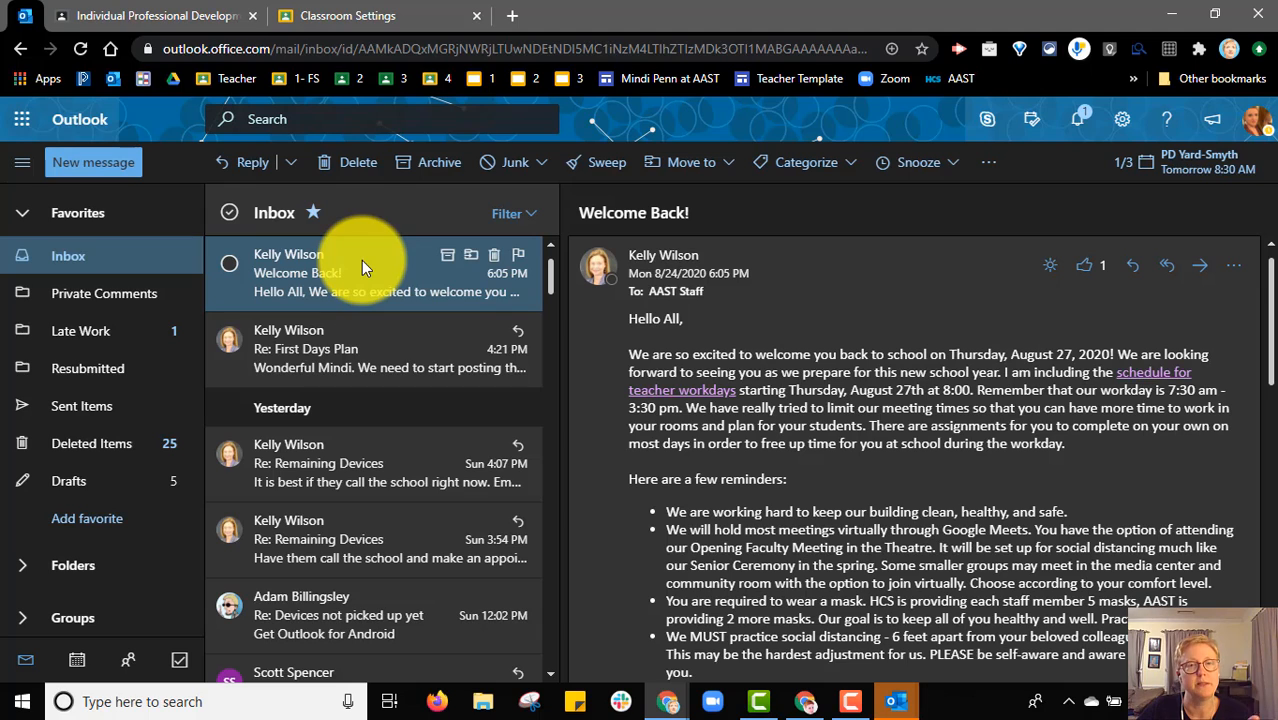
left_click(598, 168)
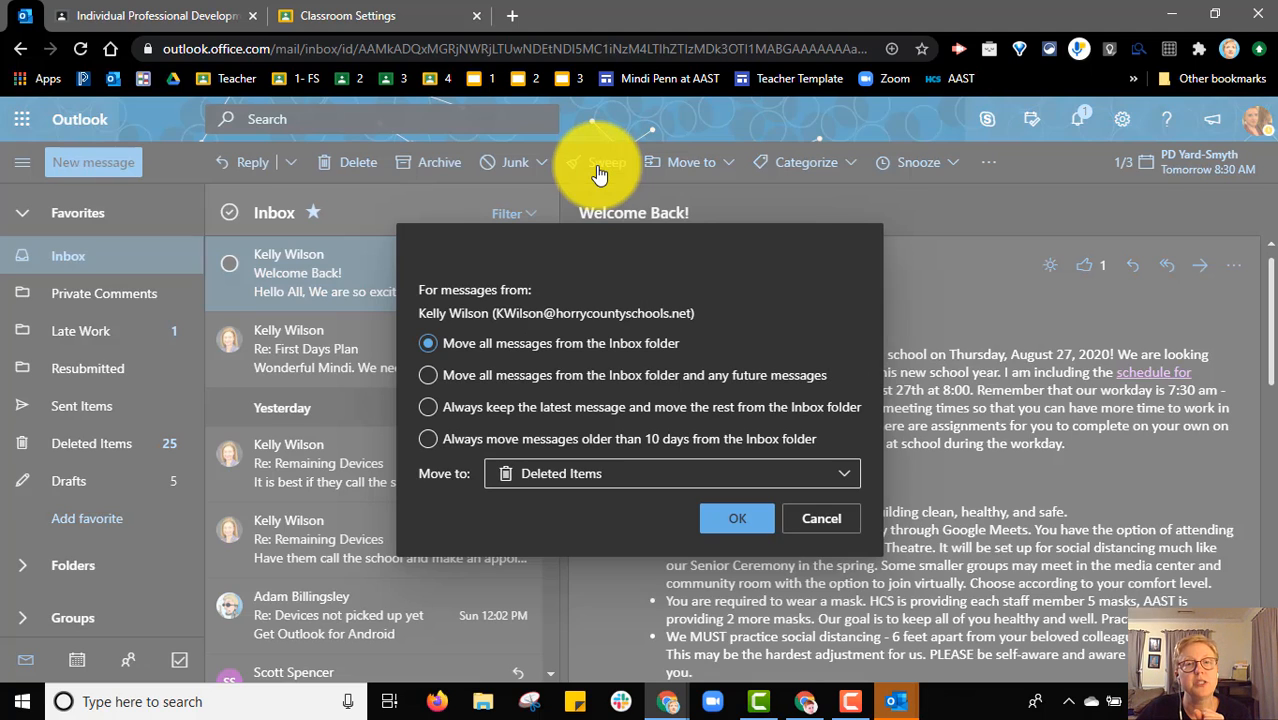
left_click(427, 409)
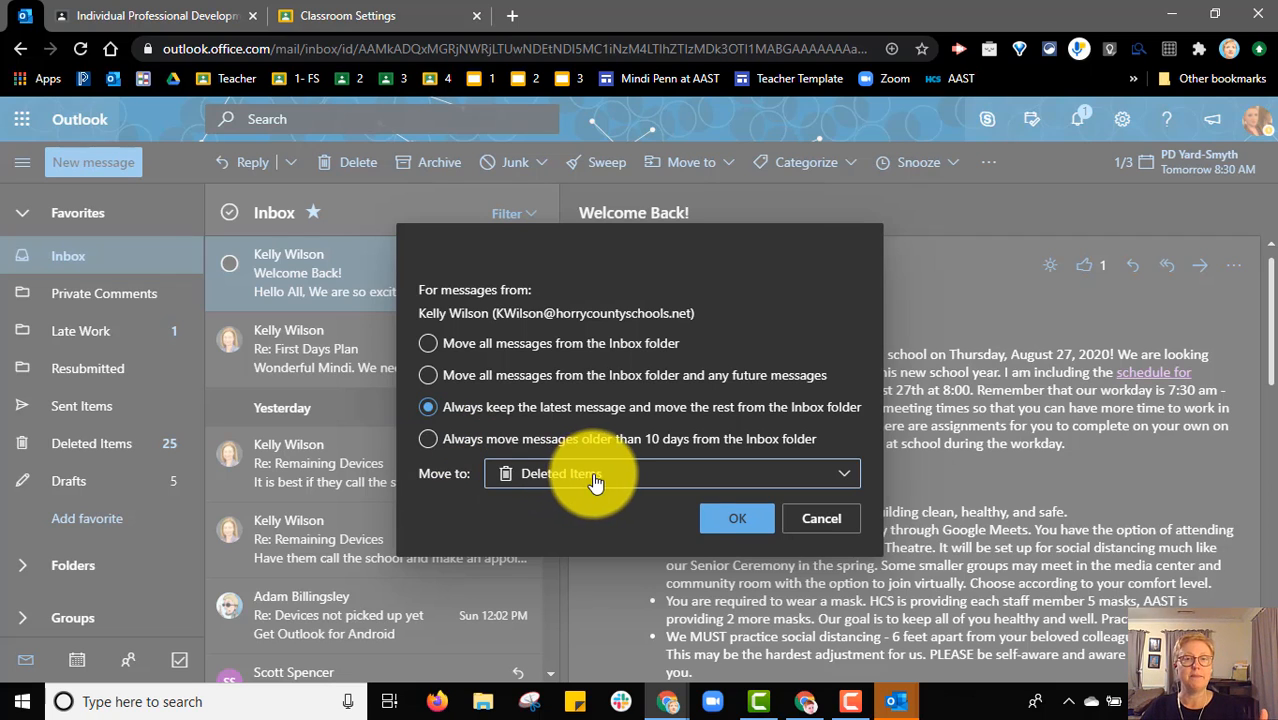
left_click(821, 518)
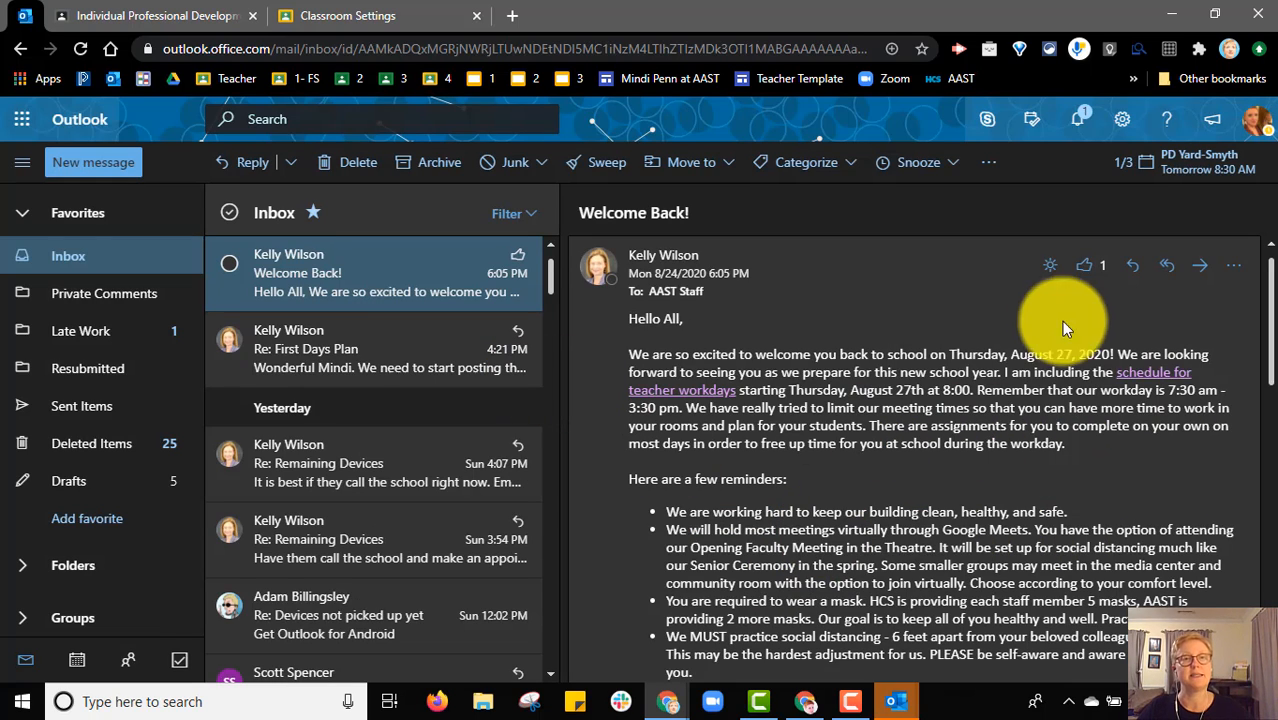